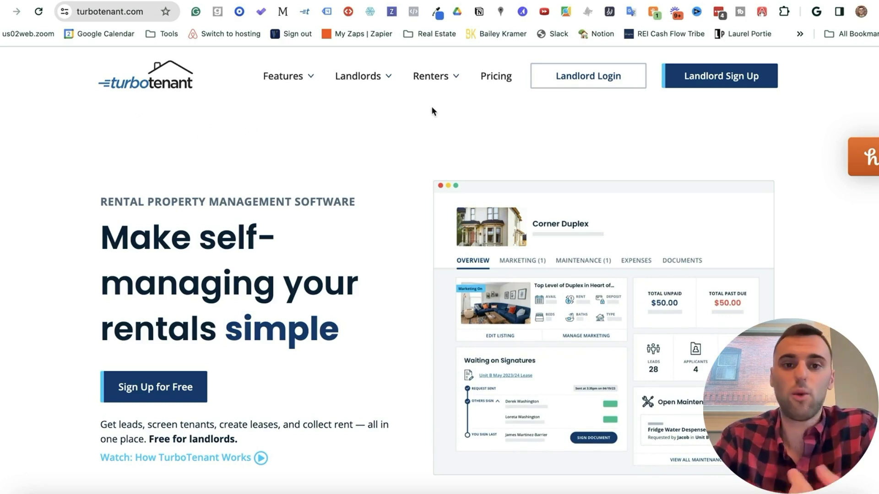
Step: Show the pricing page and compare the Free $0/mo and Premium $10.75/mo plan cards
left_click(496, 86)
scroll(386, 228, "down", 1)
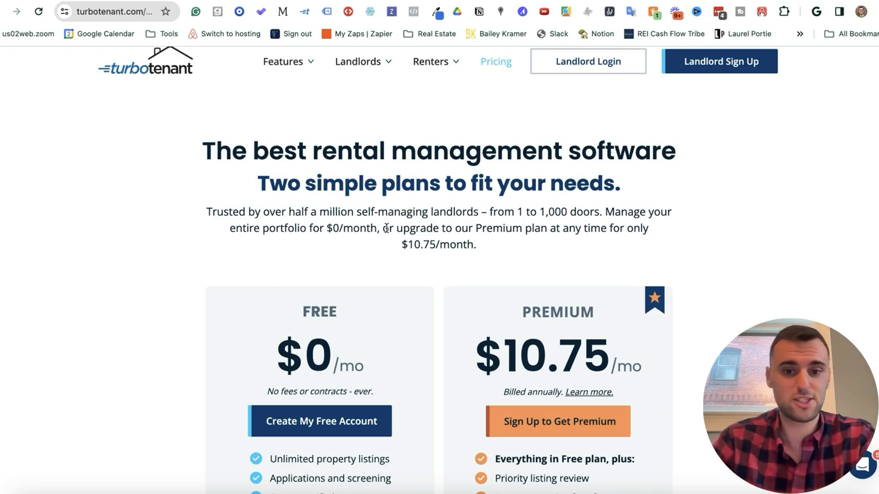
scroll(386, 228, "down", 3)
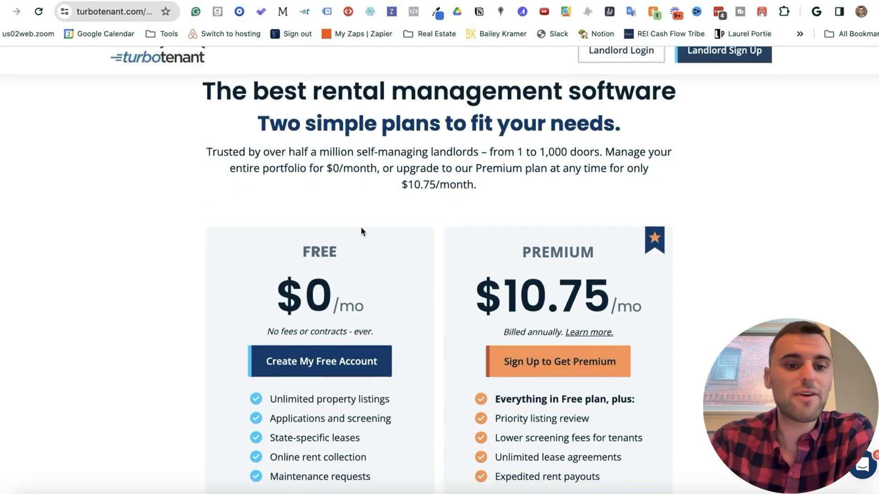
scroll(559, 317, "down", 2)
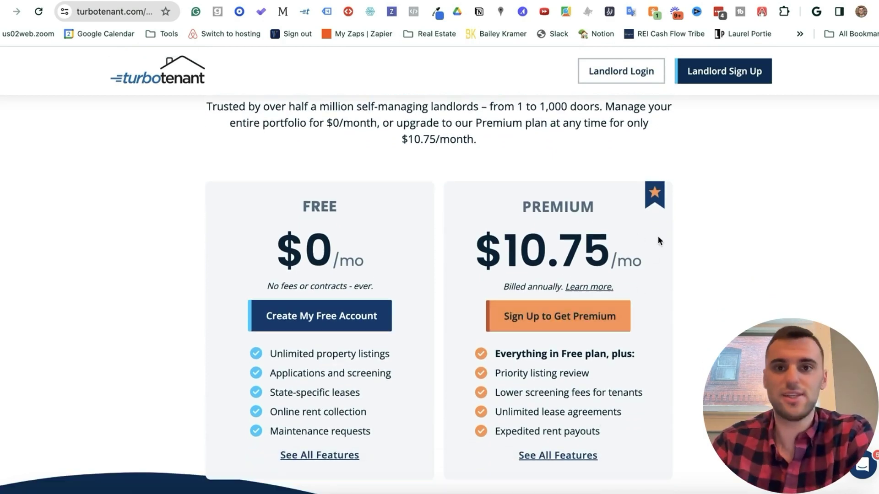
scroll(618, 160, "up", 3)
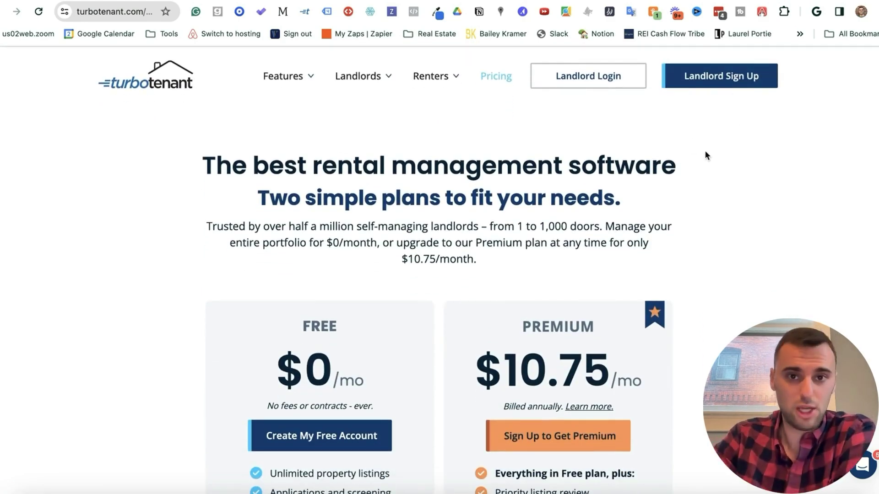
Step: Log in and start a new single-family house property with no room rentals
left_click(598, 80)
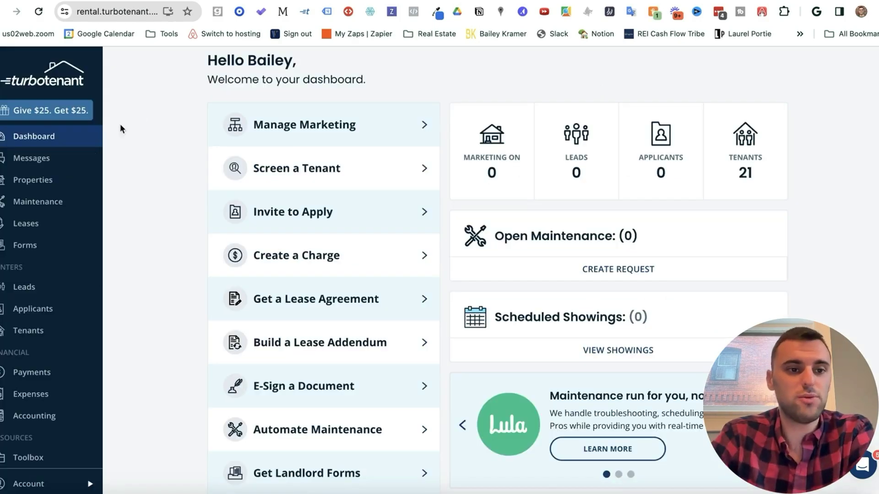
left_click(40, 183)
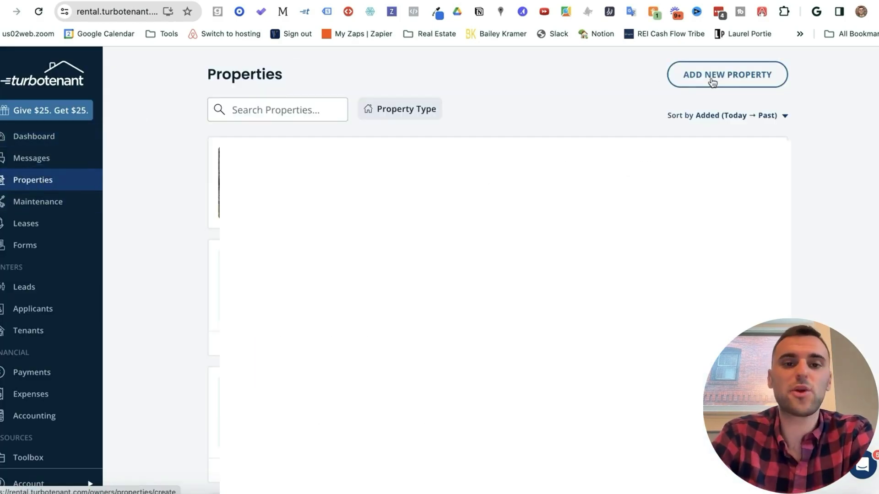
left_click(717, 81)
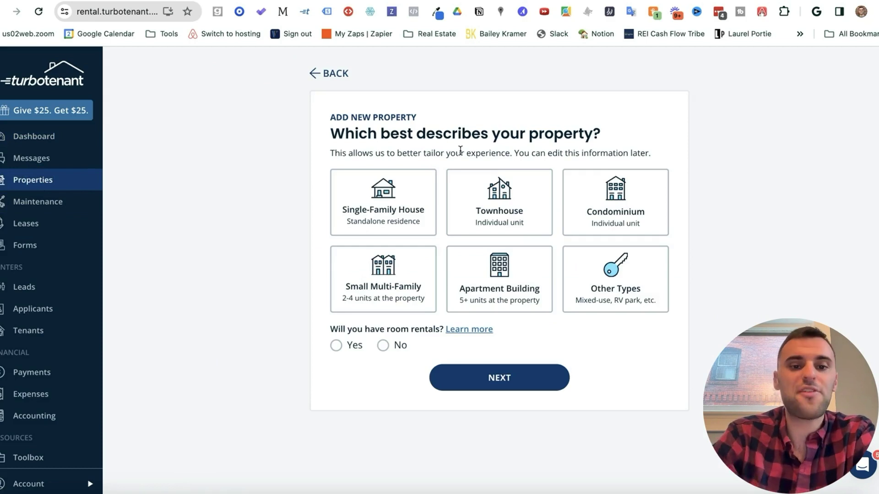
left_click(386, 202)
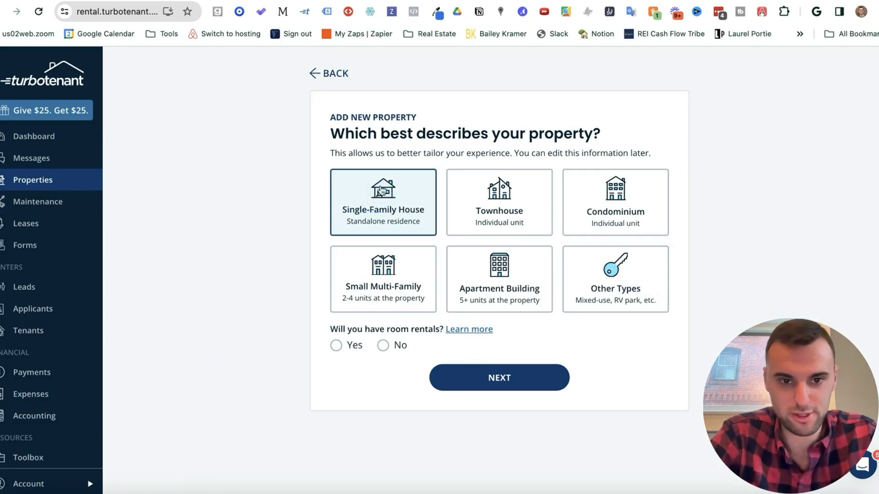
left_click(383, 346)
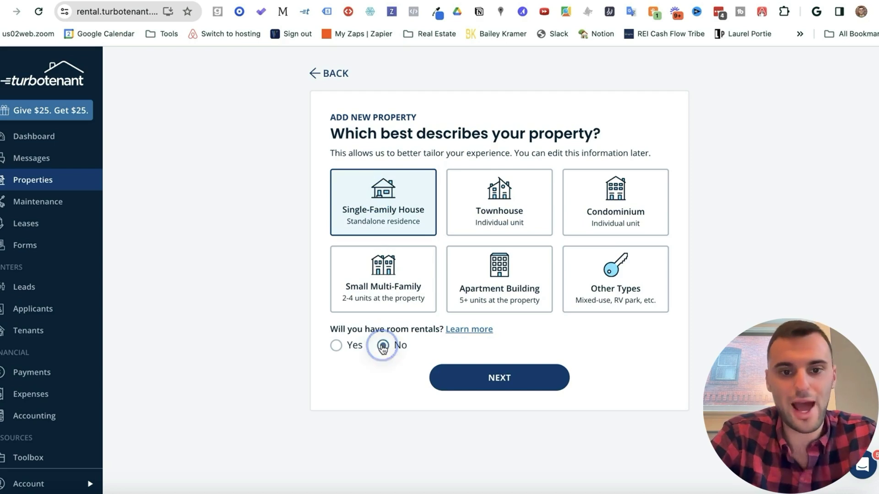
left_click(484, 386)
Step: Enter the address 123 Main Street, Milwaukee, WI 53092
type("123 ")
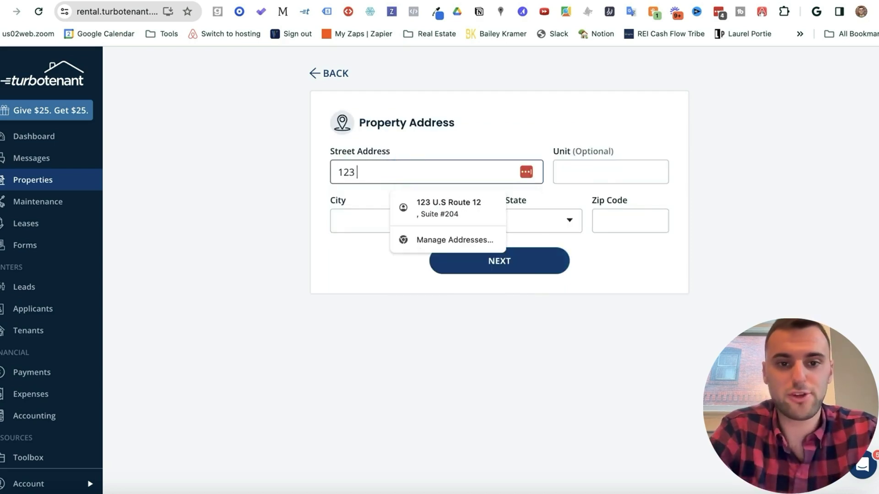
type("Main Street")
key("Tab")
type("Milwaukee")
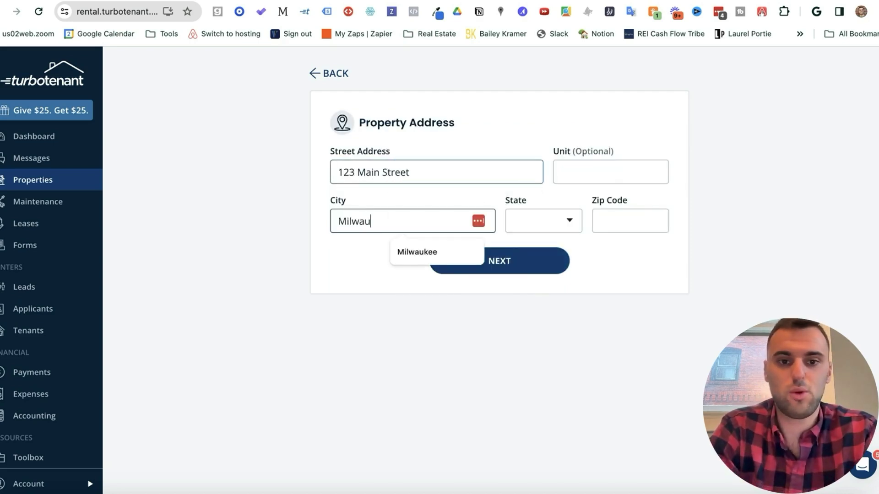
key("Tab")
type("WI")
key("Tab")
type("53092")
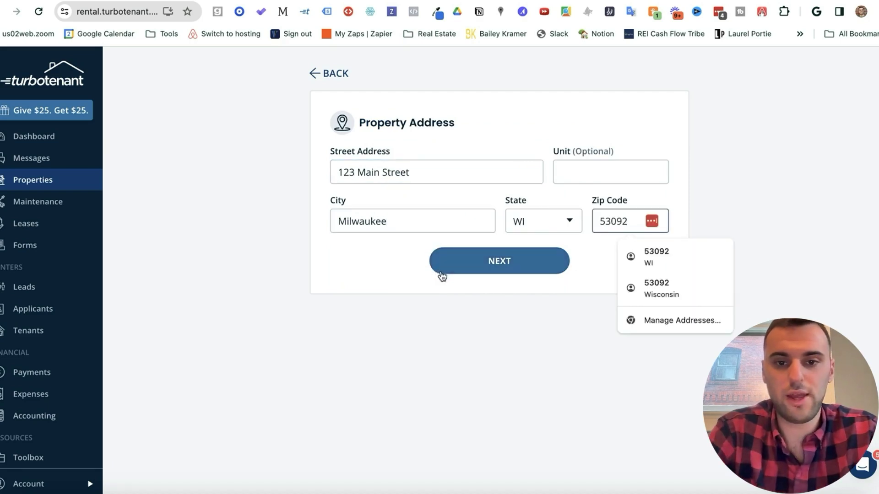
Step: Enter 3 beds, 2 baths, $3,000 target rent and a security deposit, then finish the property
left_click(449, 268)
left_click(275, 190)
type("3")
left_click(383, 188)
type("2")
left_click(568, 198)
type("3000")
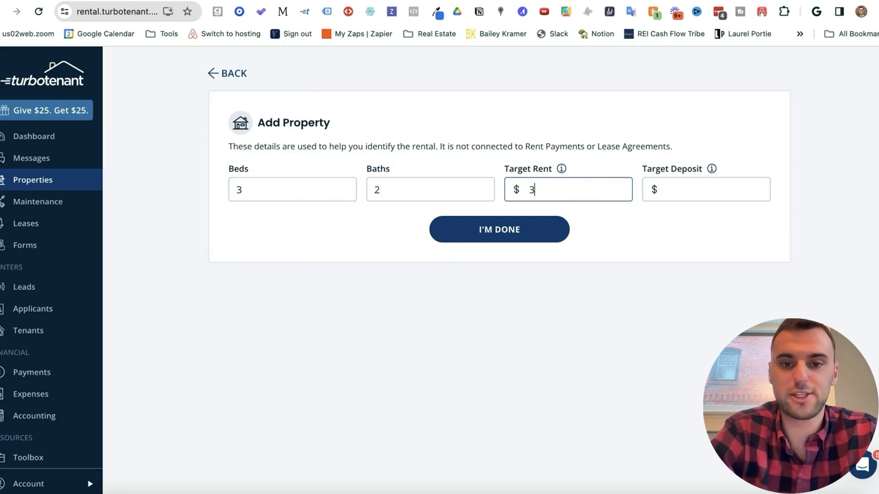
left_click(703, 188)
mouse_move(712, 170)
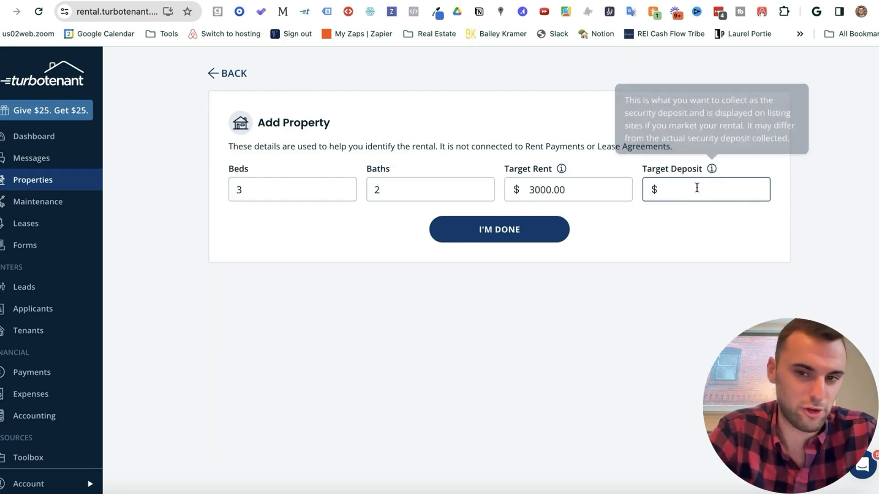
type("0")
left_click(516, 229)
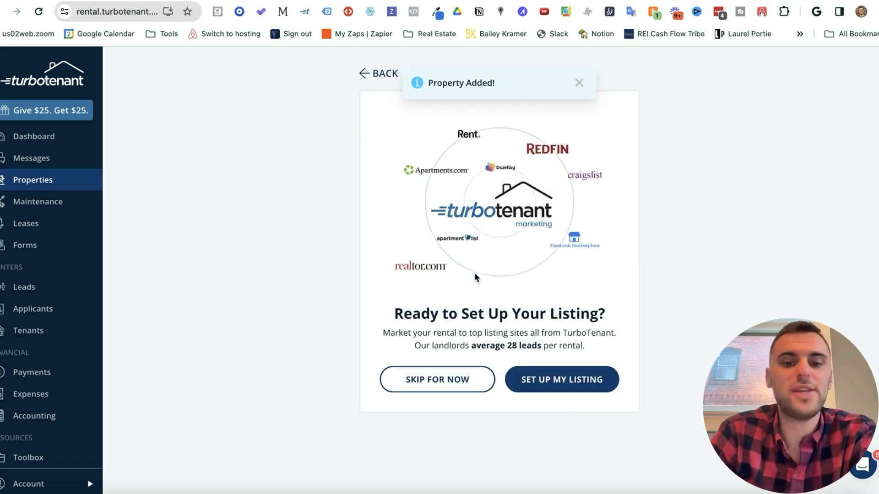
Step: Skip listing setup and open the Forms page at the State-Specific Lease Agreement builder
left_click(439, 378)
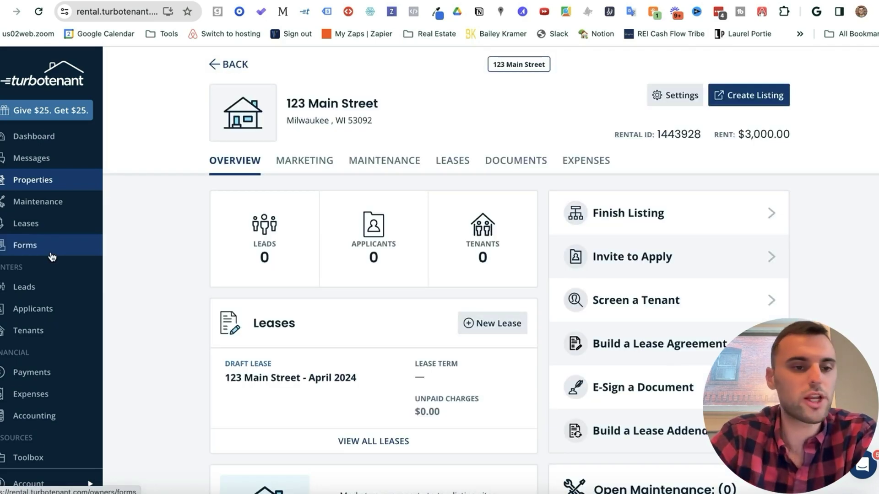
left_click(39, 246)
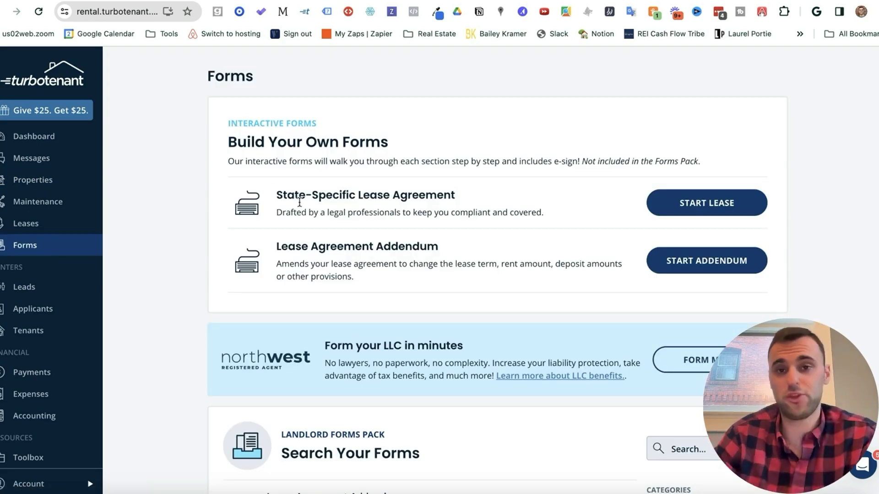
left_click_drag(276, 196, 481, 198)
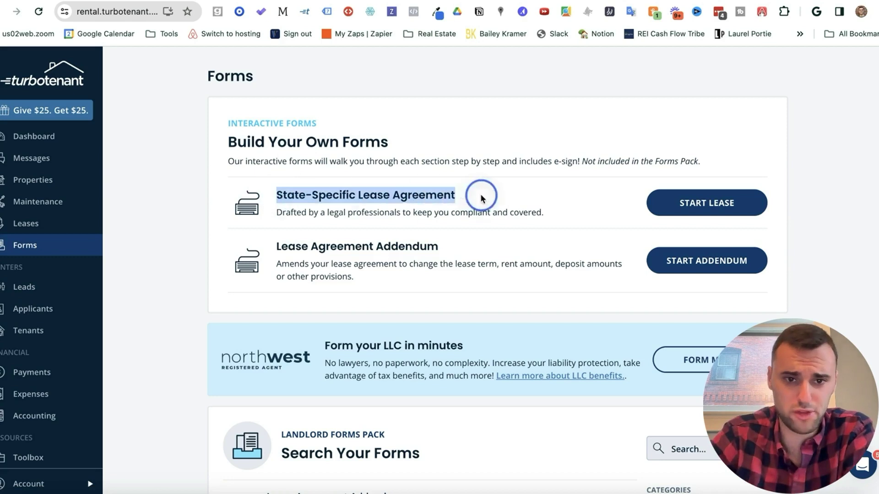
left_click(482, 194)
Step: Review the Lease Agreement Addendum option, then start building a state-specific lease agreement
scroll(482, 194, "down", 2)
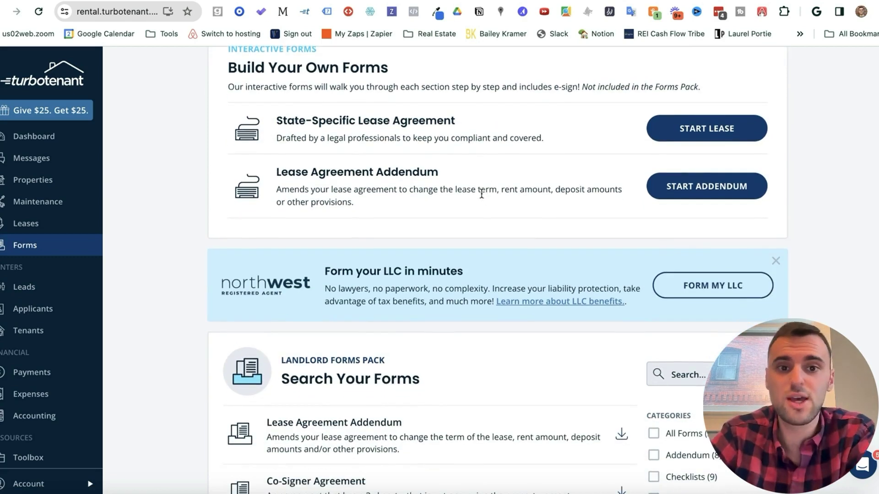
left_click_drag(273, 172, 450, 173)
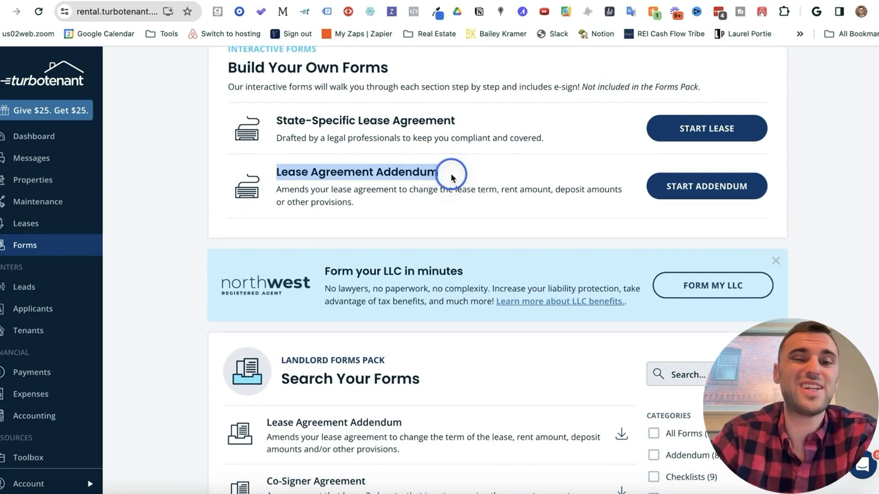
left_click(448, 172)
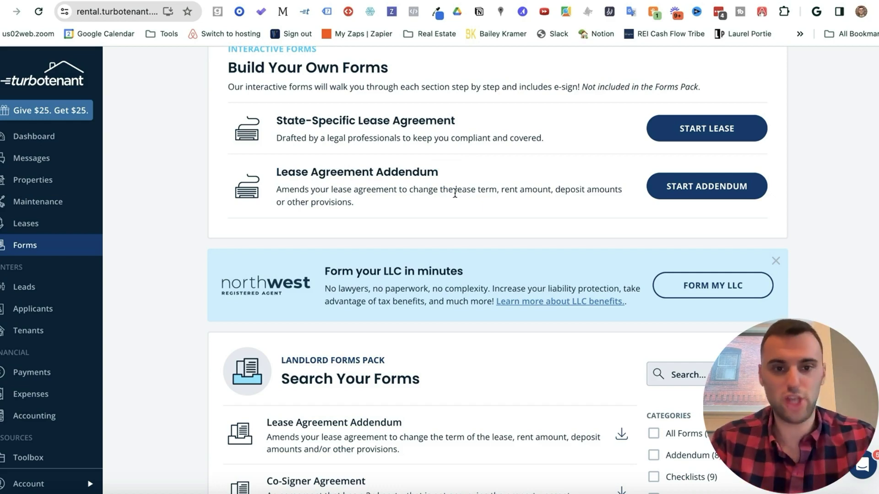
scroll(469, 294, "down", 20)
scroll(469, 295, "up", 20)
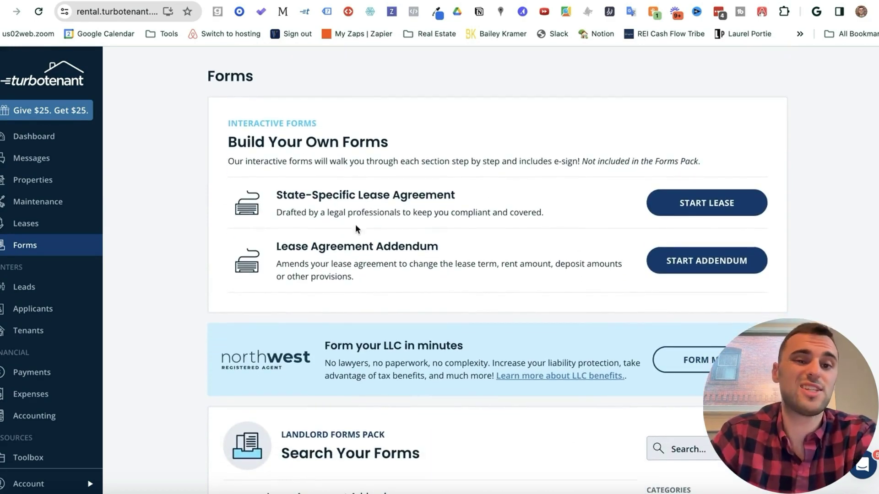
left_click(703, 210)
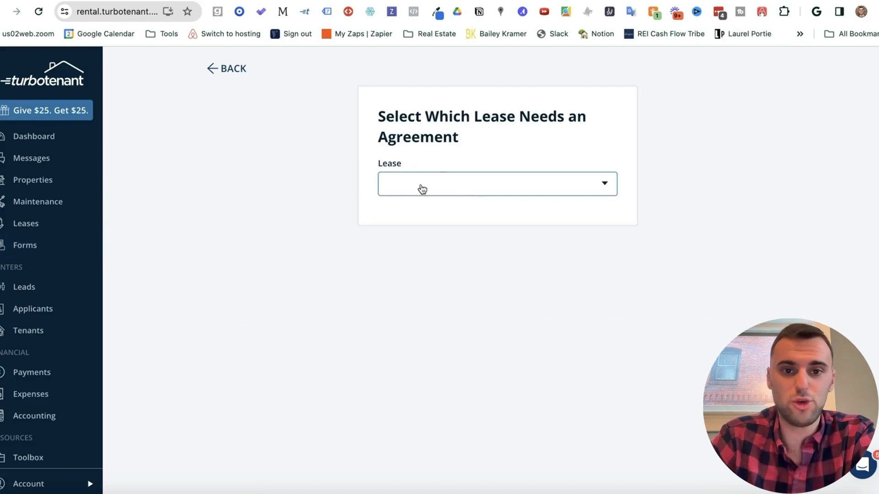
Step: Create a new lease for 123 Main Street nicknamed 'Demo'
left_click(422, 189)
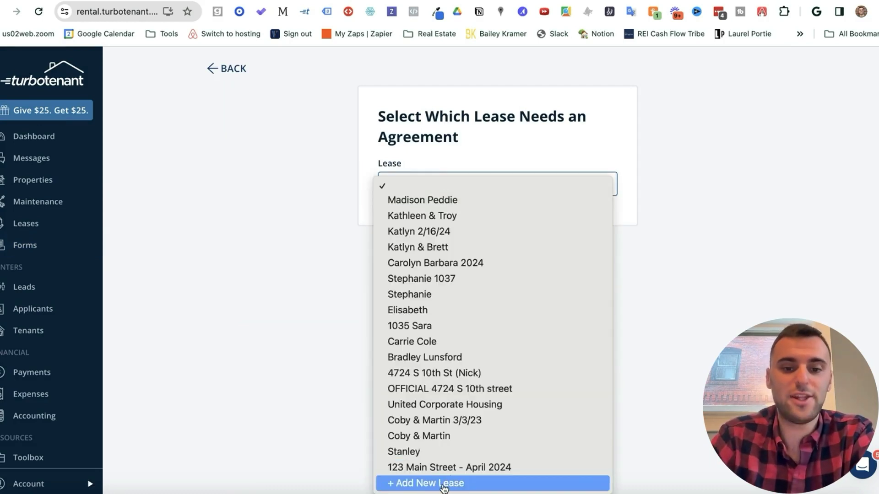
left_click(447, 487)
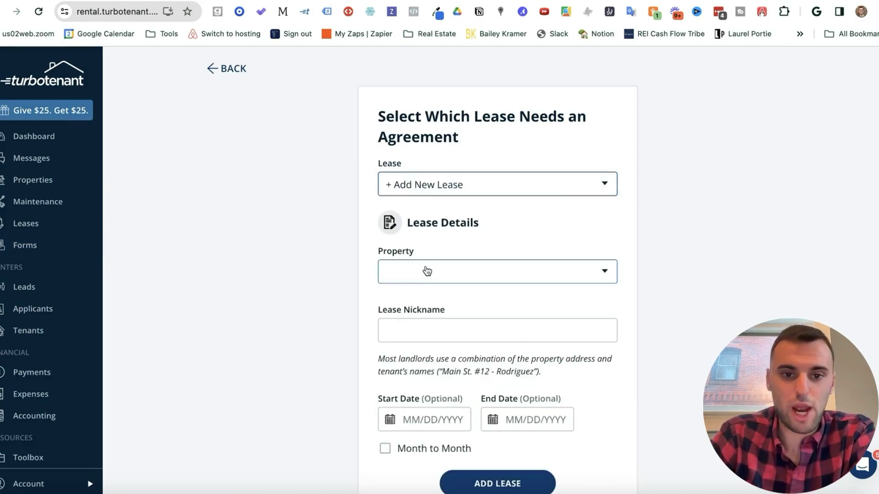
left_click(425, 273)
left_click(424, 303)
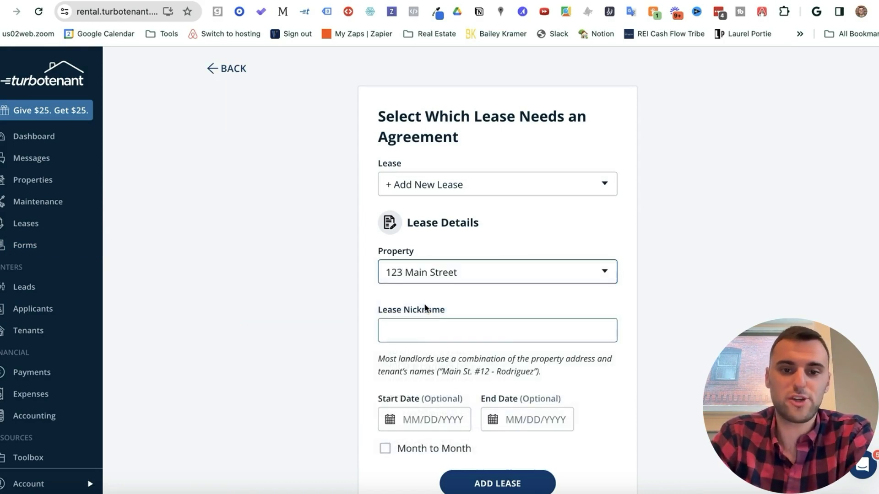
left_click(430, 325)
type("Demo")
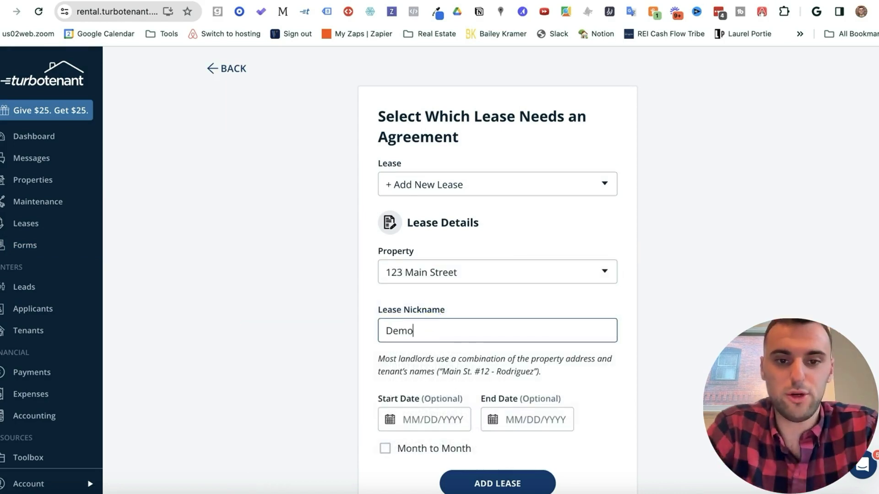
left_click(466, 292)
Step: Set the lease dates from April 18 to August 12, 2024
scroll(466, 291, "down", 1)
left_click(414, 401)
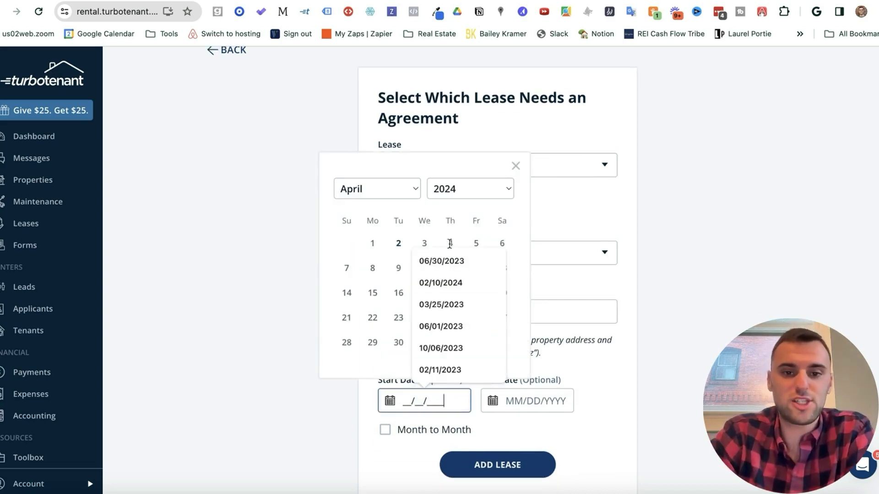
left_click(521, 201)
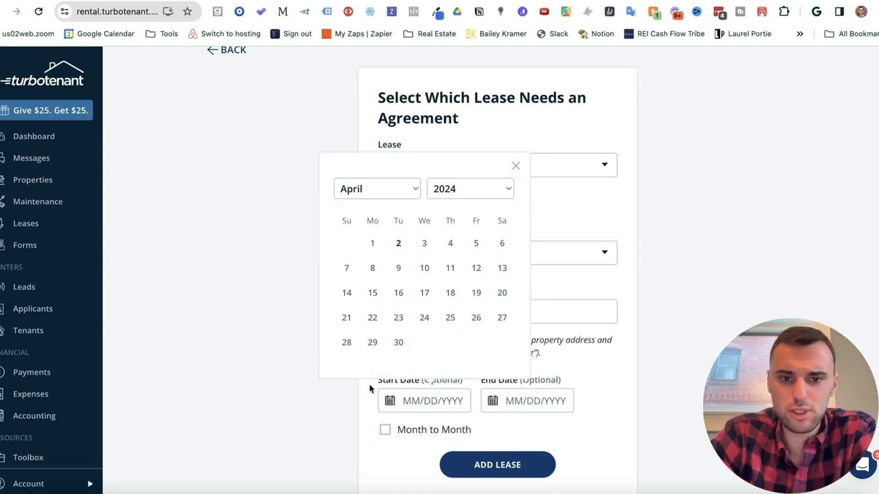
left_click(451, 292)
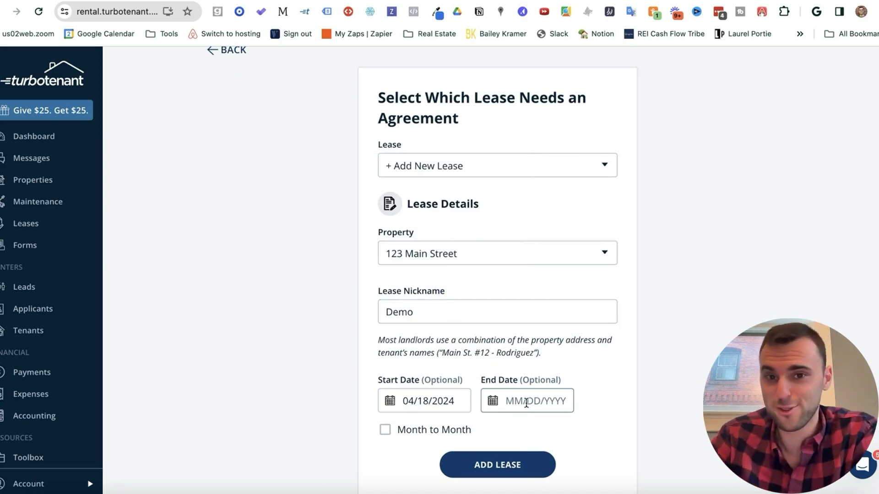
left_click(526, 403)
left_click(477, 193)
left_click(484, 260)
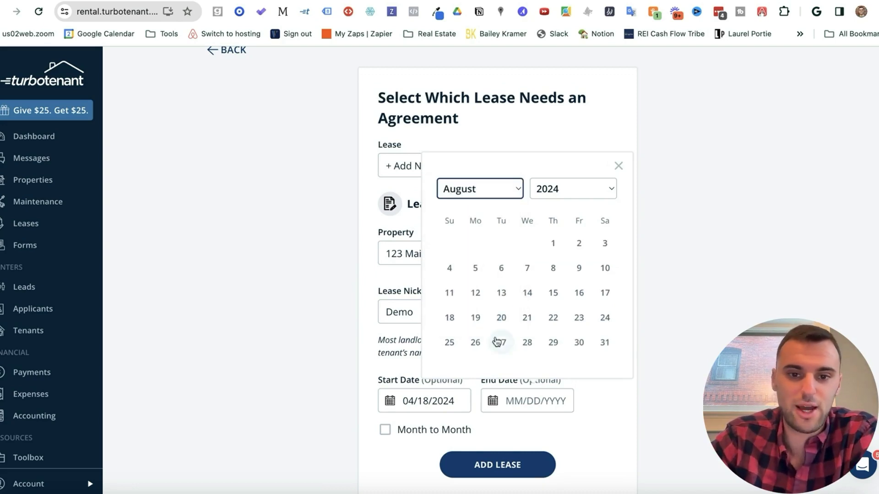
left_click(476, 292)
Step: Make the lease terminate on its end date and add the lease
scroll(457, 334, "down", 2)
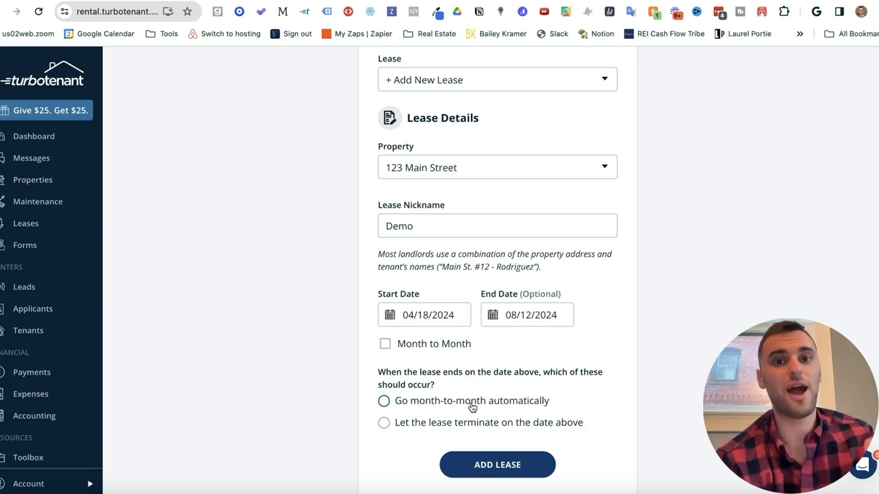
left_click(473, 407)
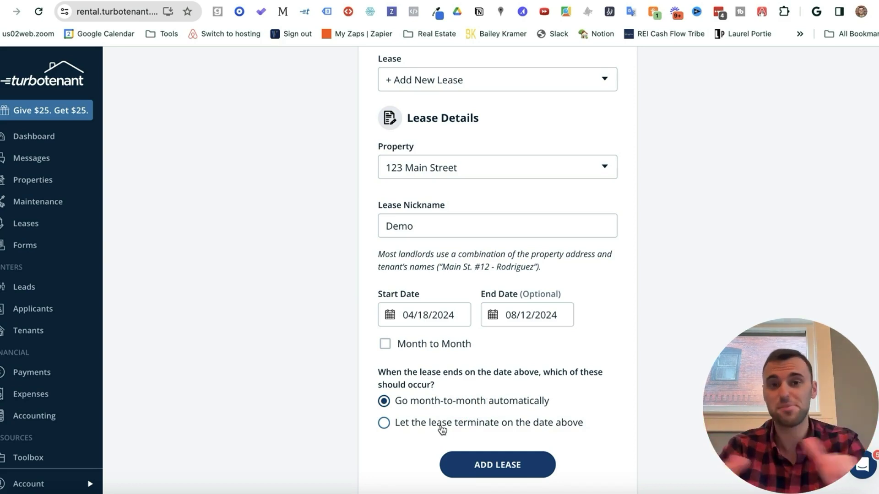
left_click(460, 427)
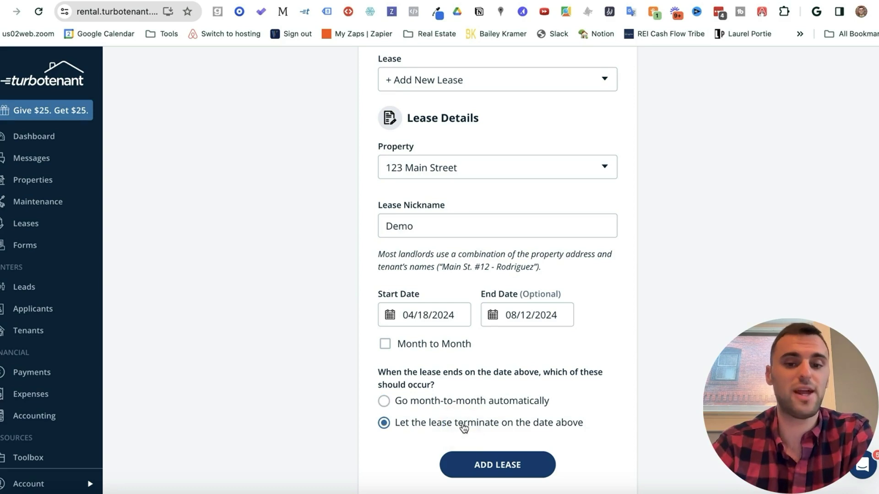
left_click(502, 465)
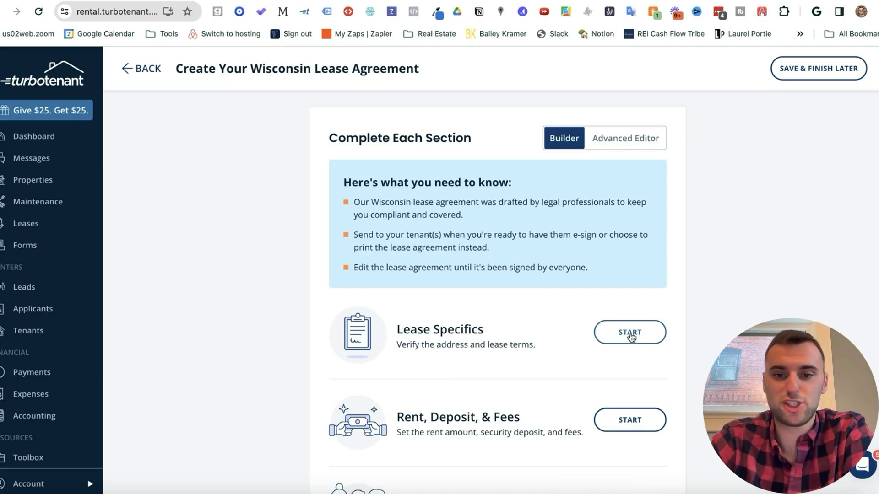
Step: Save the Lease Specifics section and change the monthly base rent from 3000 to 4000
left_click(628, 334)
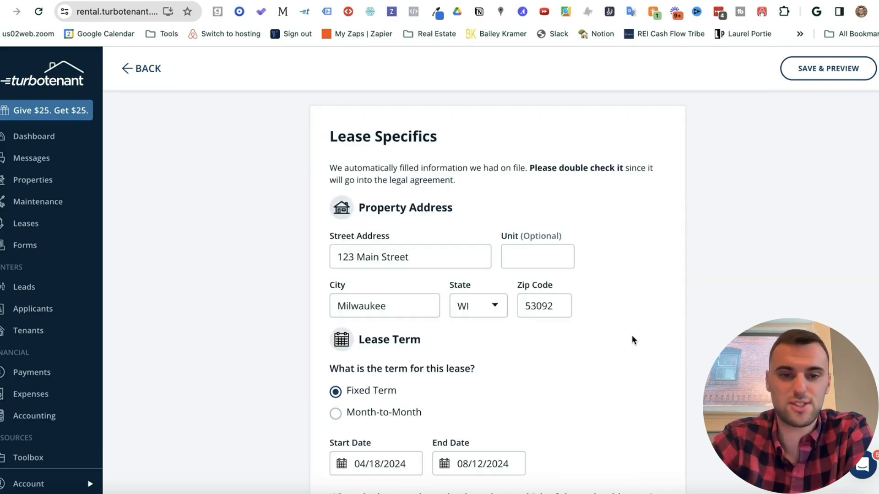
scroll(534, 281, "down", 3)
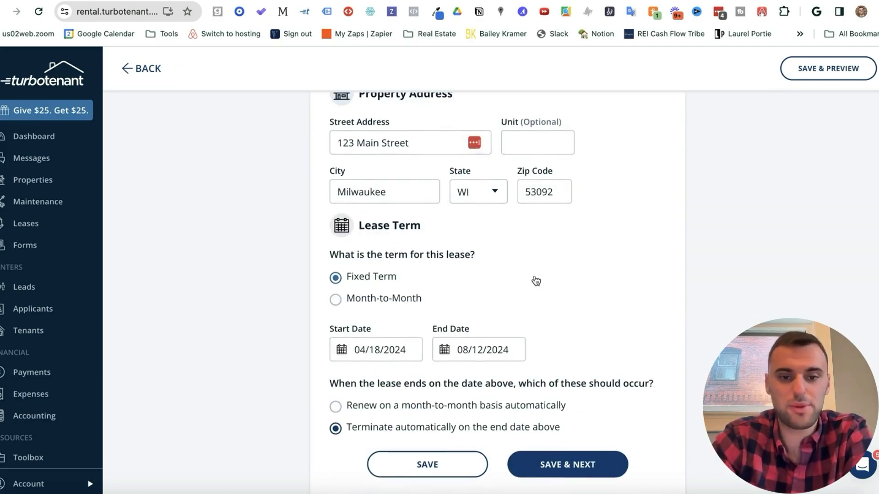
left_click(570, 474)
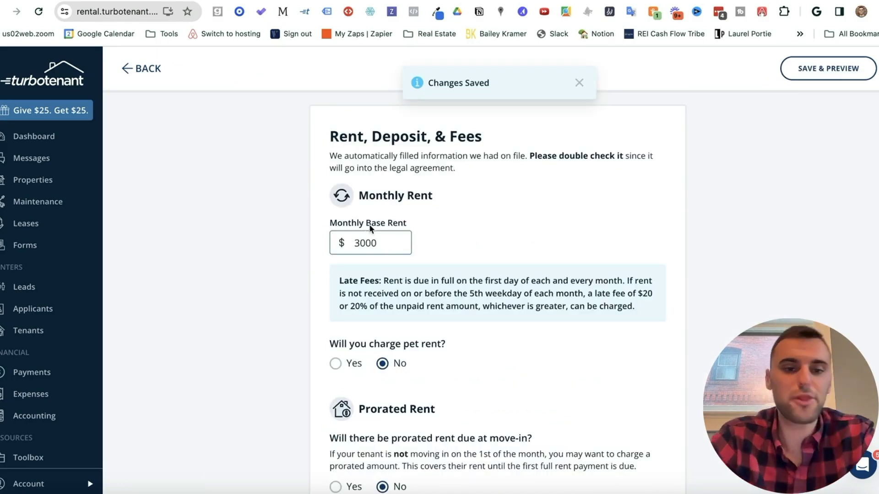
left_click_drag(387, 239, 338, 241)
left_click(446, 251)
left_click_drag(401, 242, 334, 242)
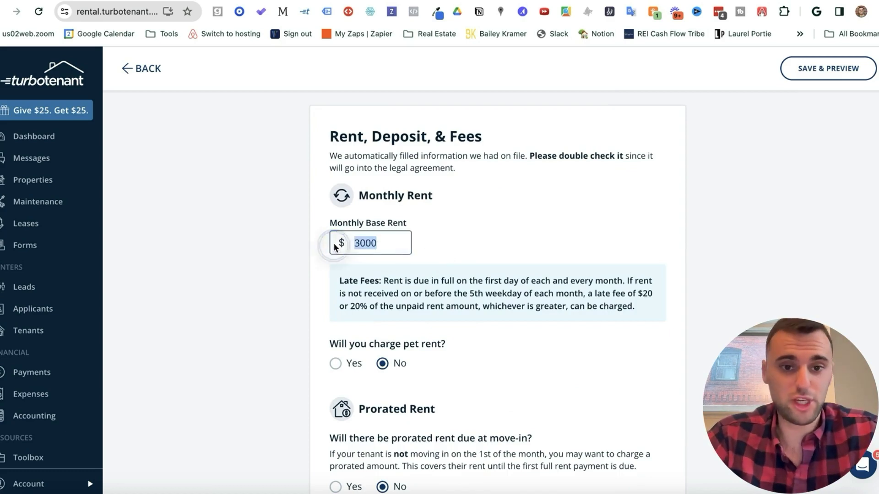
type("4000")
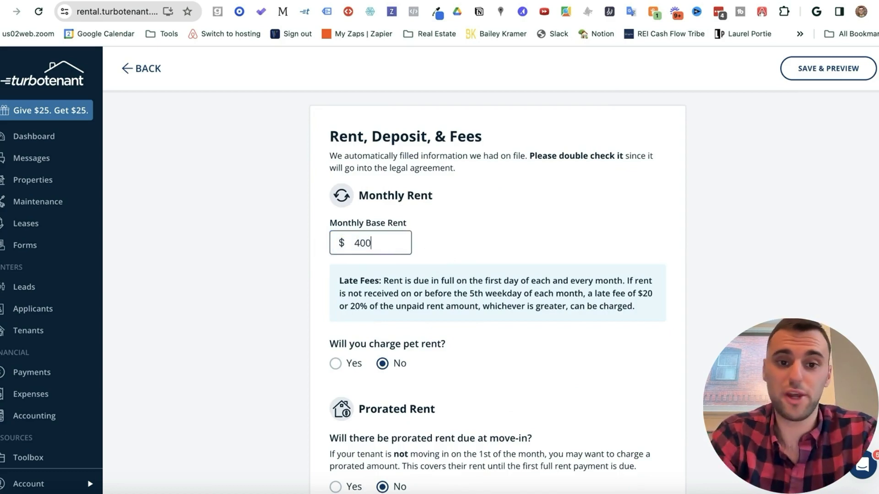
left_click(446, 242)
Step: Try adding $50 pet rent, then leave the lease without pet rent
scroll(380, 230, "down", 3)
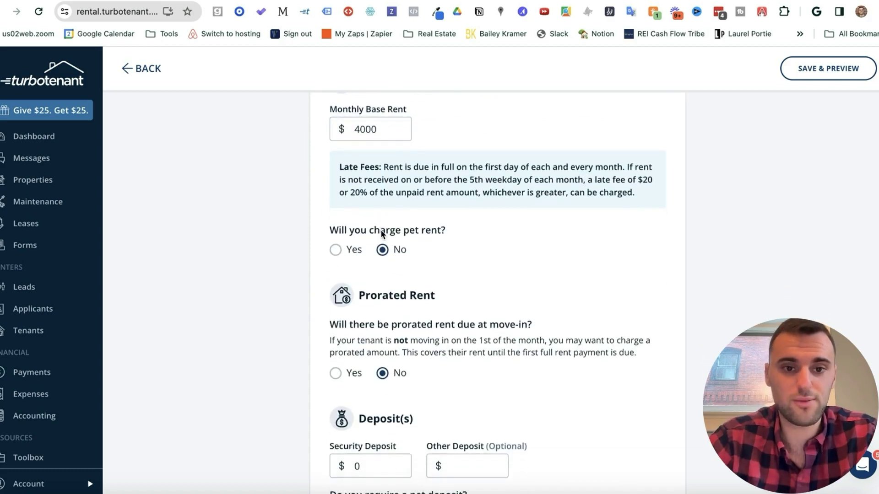
left_click(336, 251)
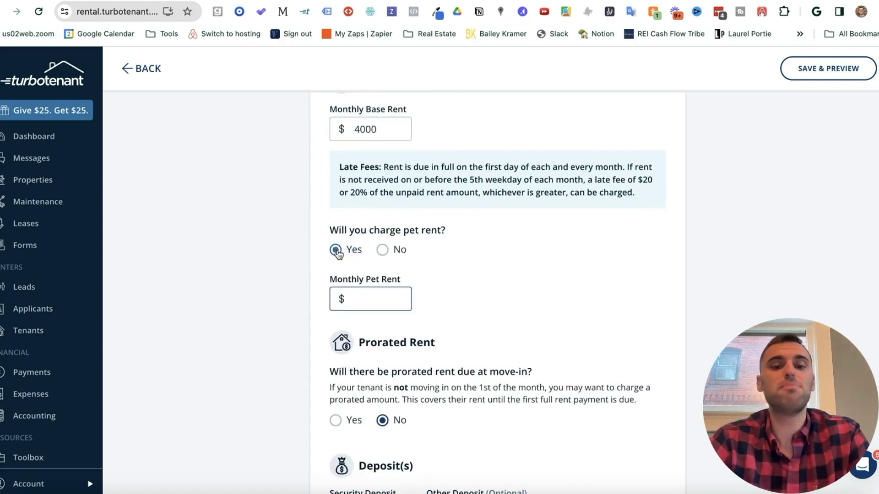
left_click(383, 257)
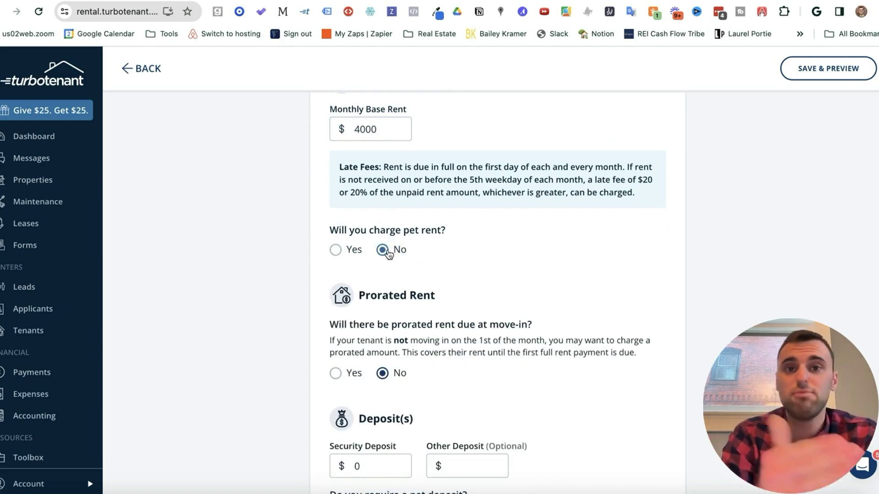
left_click(337, 250)
type("50")
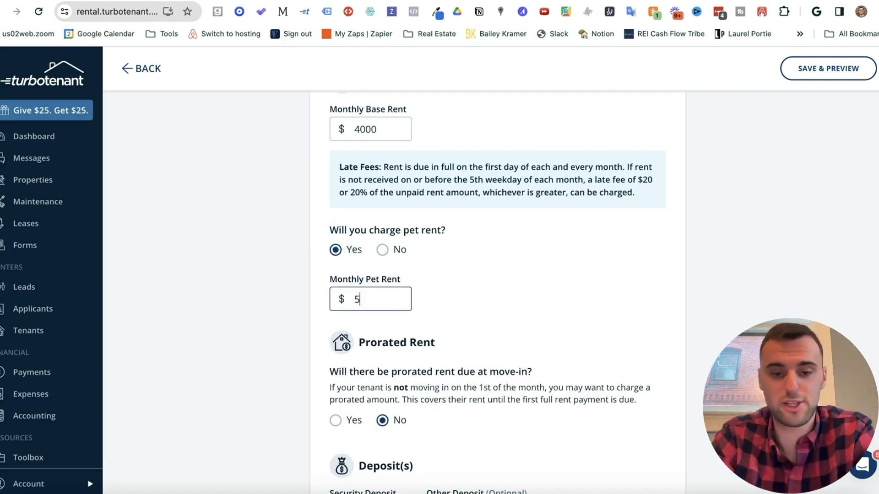
left_click(434, 298)
left_click(383, 250)
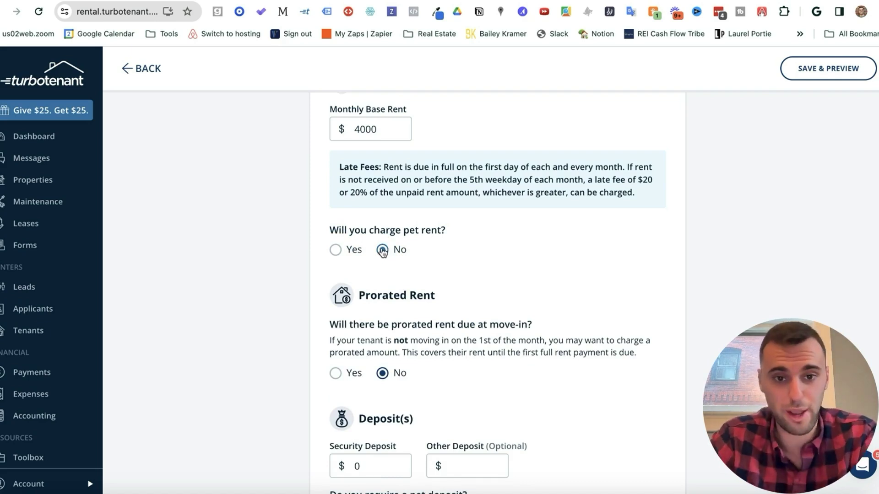
Step: Mark prorated rent as due at move-in and open the prorated rent calculator
scroll(403, 238, "down", 2)
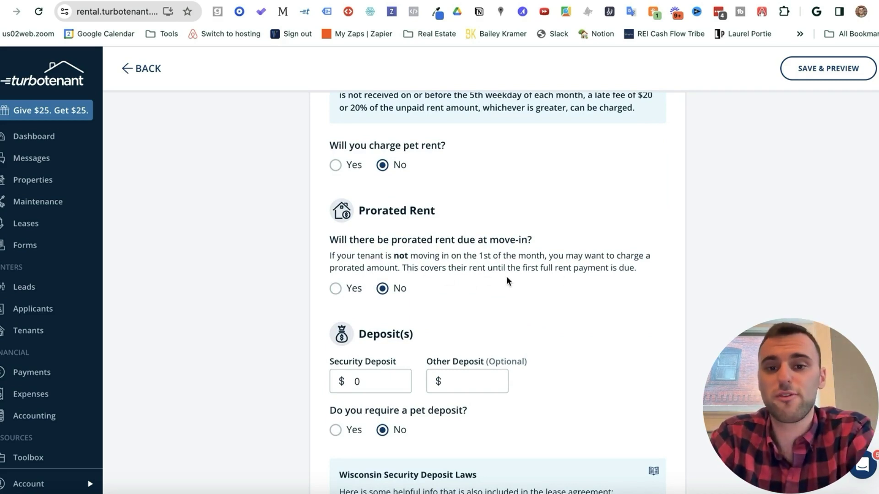
scroll(568, 298, "down", 1)
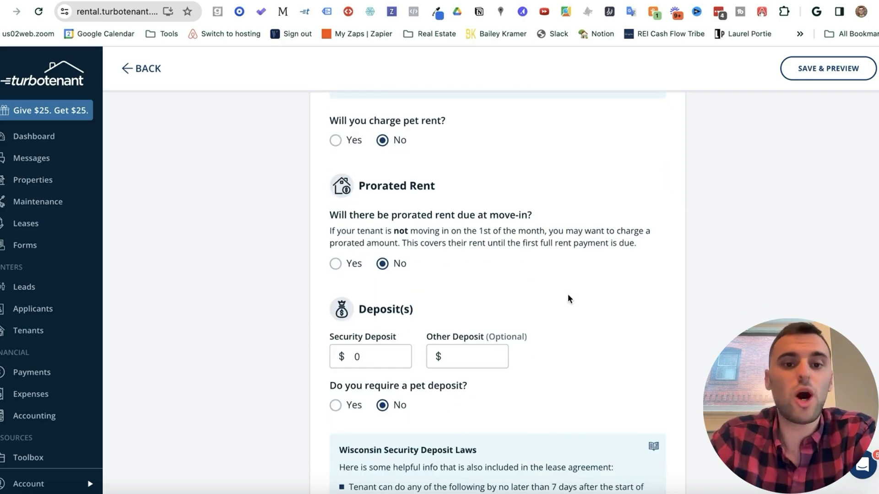
left_click(335, 263)
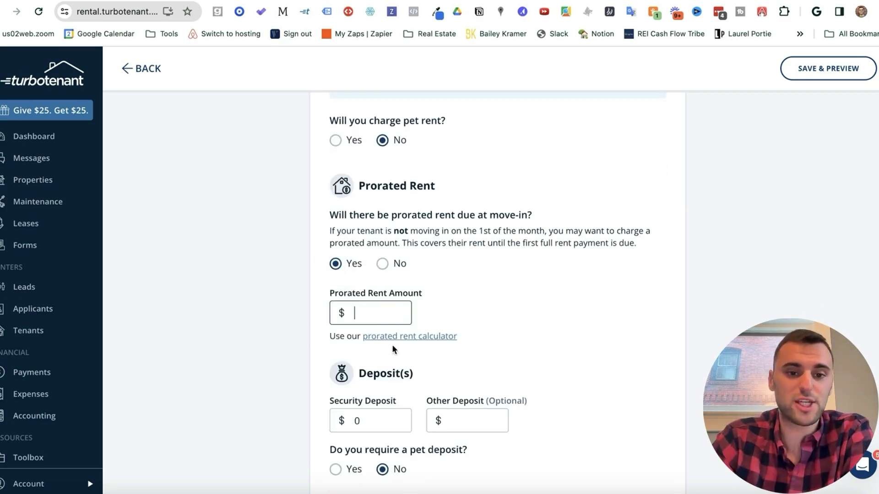
left_click(408, 338)
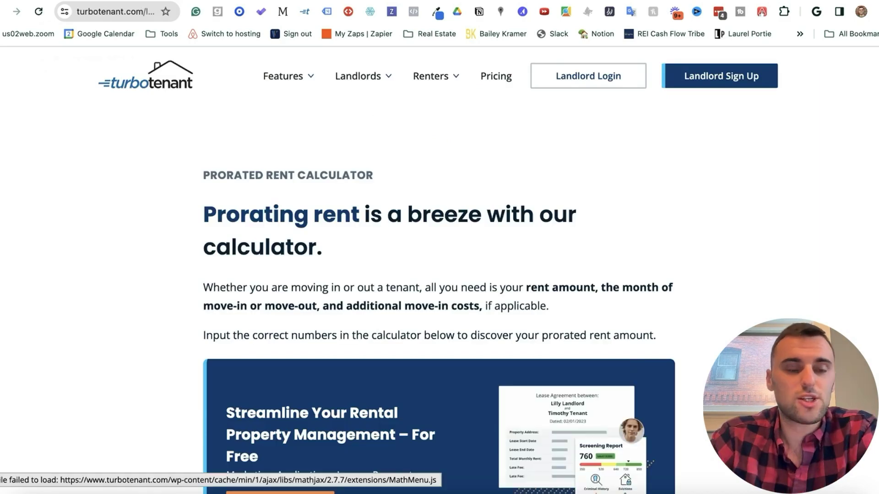
Step: Enter 4000 monthly rent and an April 18 move-in date in the calculator
scroll(279, 277, "down", 10)
double_click(127, 231)
type("4000")
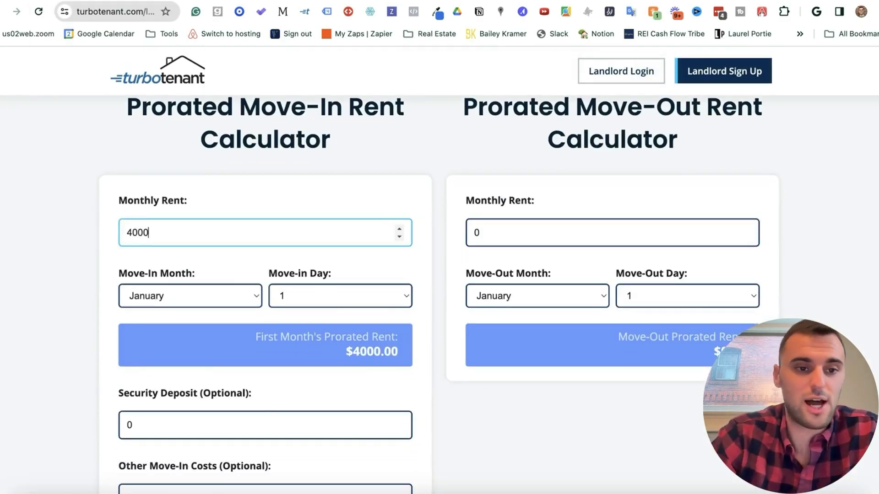
left_click(176, 300)
left_click(183, 344)
left_click(340, 296)
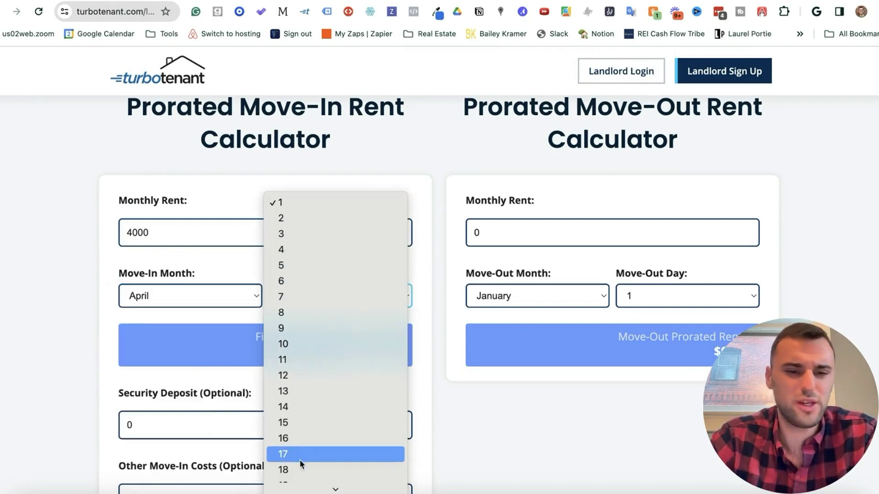
left_click(300, 470)
Step: Select the $1733.33 prorated rent result and switch back to the lease tab
scroll(350, 323, "down", 1)
scroll(320, 224, "down", 1)
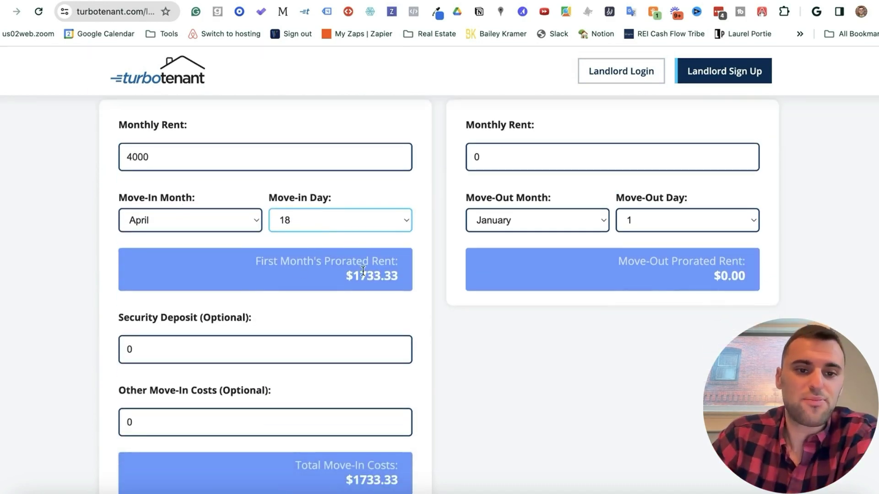
left_click_drag(249, 262, 405, 273)
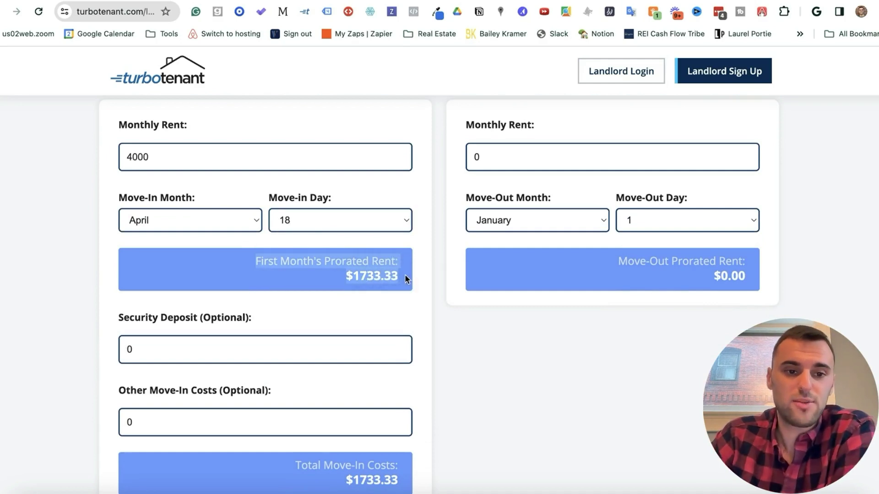
left_click(372, 277)
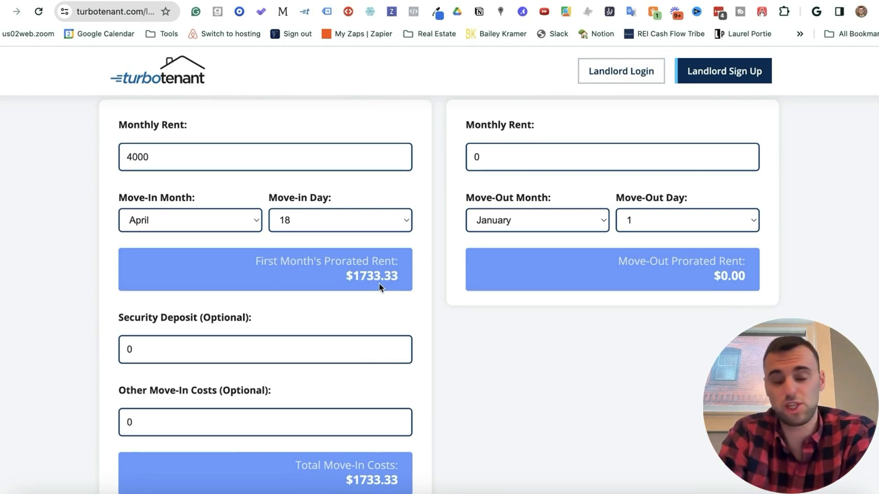
left_click_drag(354, 277, 414, 280)
key("ctrl+c")
key("ctrl+Tab")
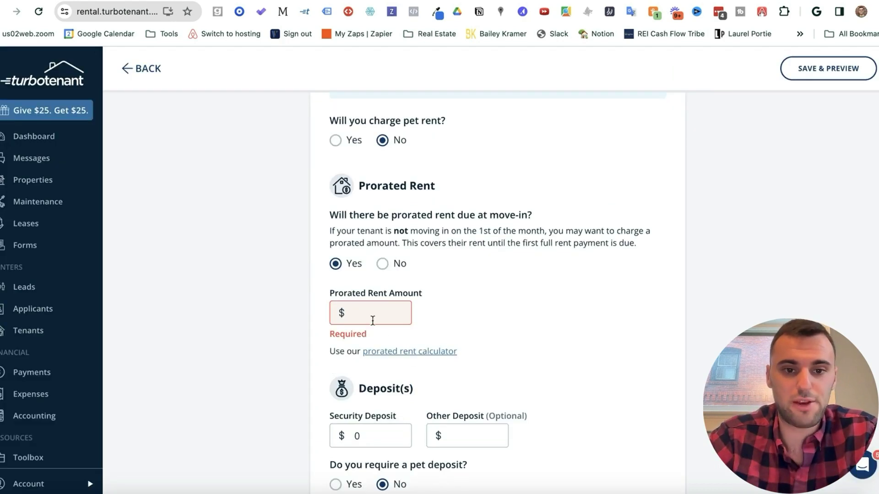
Step: Paste 1733.33 as the prorated rent amount and enter a $300 security deposit
left_click(367, 311)
key("ctrl+v")
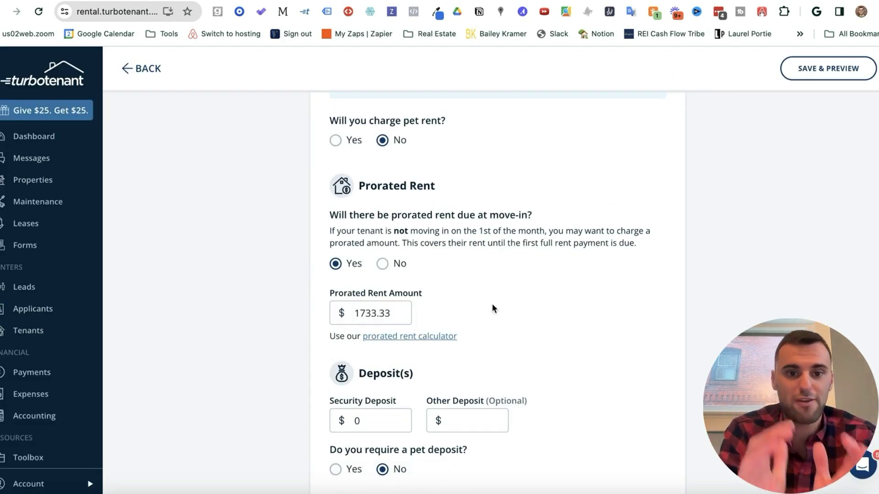
scroll(428, 330, "down", 3)
left_click(341, 300)
type("300")
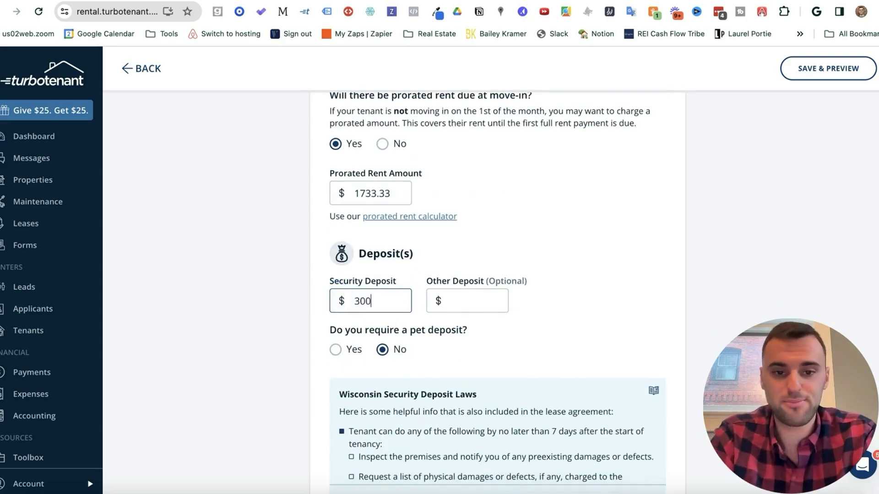
scroll(468, 322, "down", 2)
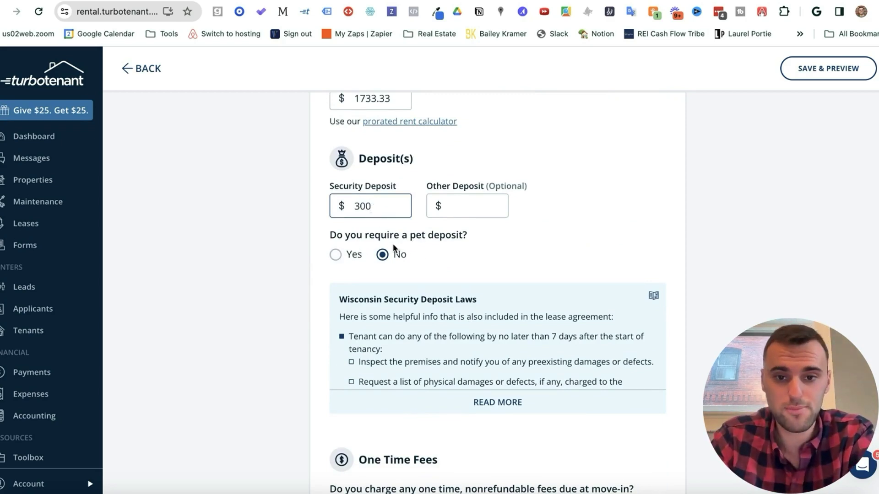
scroll(393, 247, "down", 1)
left_click_drag(477, 248, 349, 248)
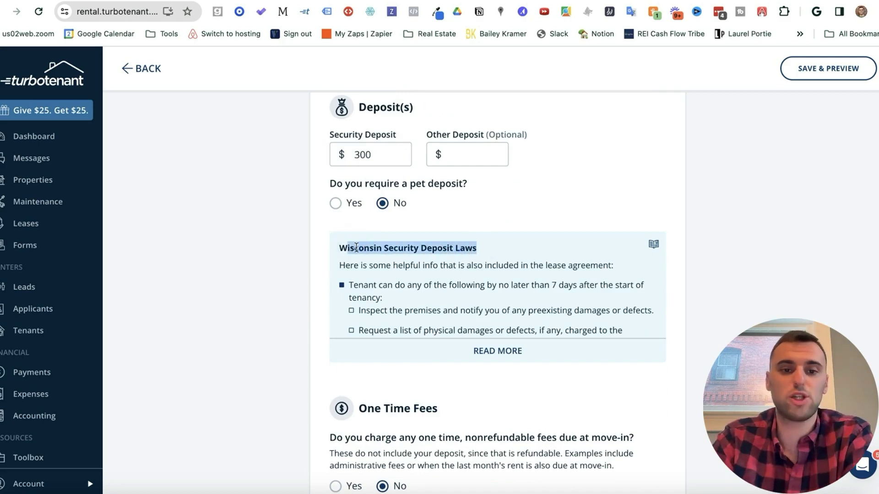
left_click(350, 248)
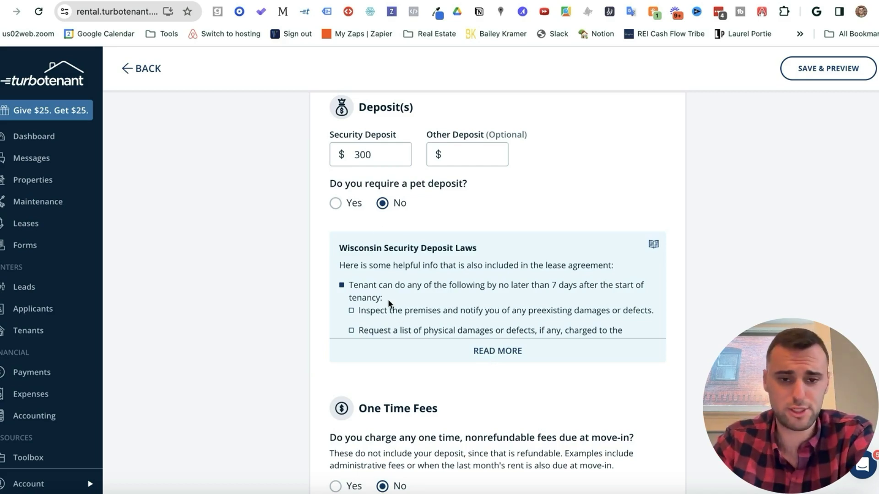
scroll(438, 284, "down", 4)
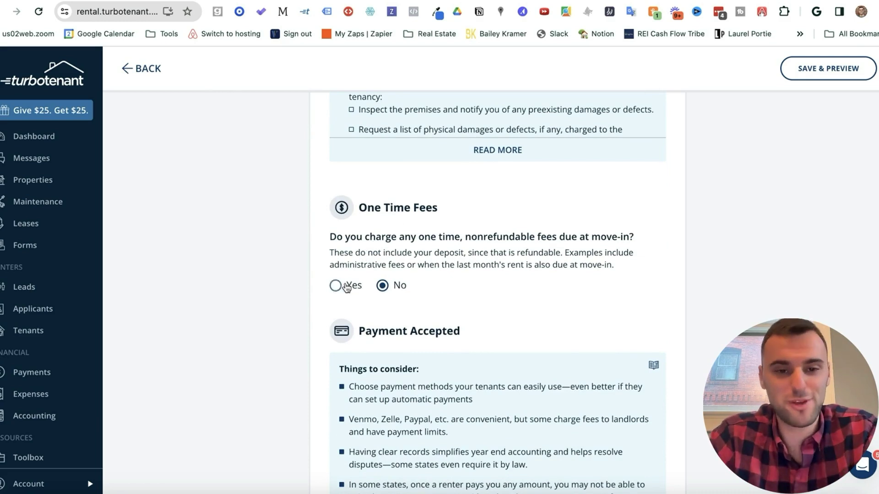
Step: Add one-time move-in fees: Cleaning Fee $150 and Pet Fee $150, removing the empty third row
left_click(334, 286)
left_click(373, 333)
type("Cle")
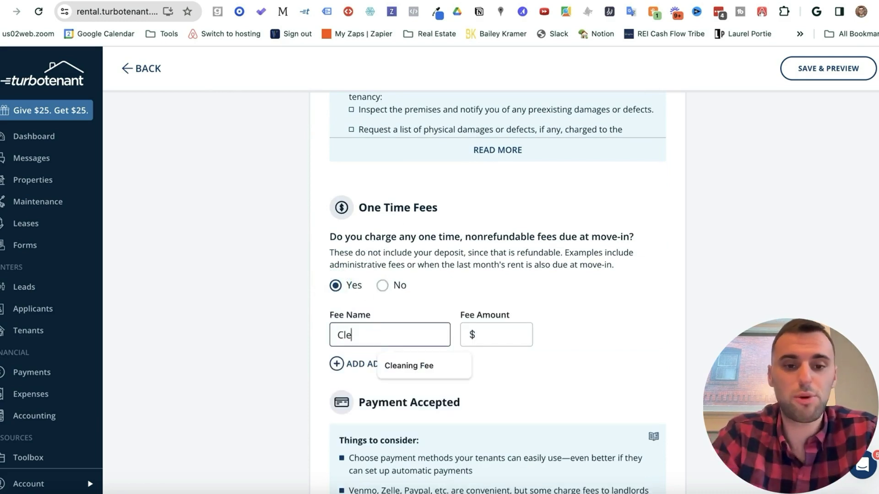
type("aning Fee")
key("Tab")
type("150")
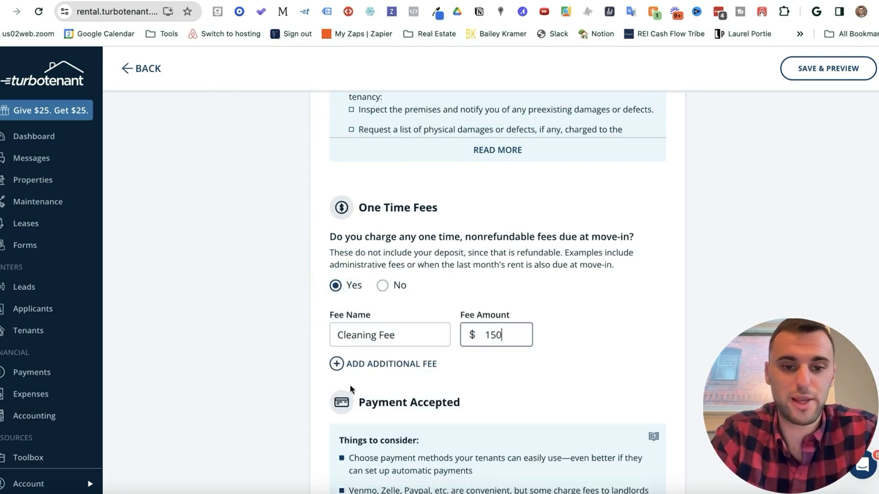
left_click(353, 364)
type("Pet Fee")
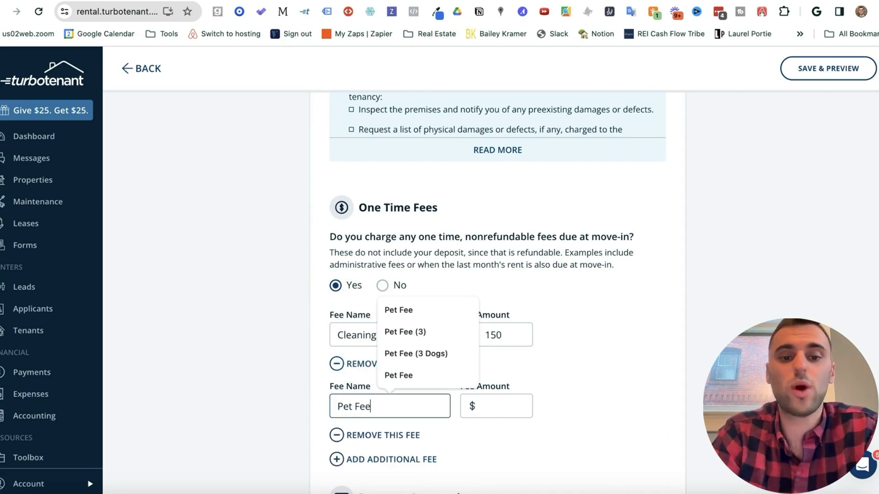
key("Tab")
type("150")
left_click(524, 380)
scroll(519, 406, "down", 3)
left_click(374, 348)
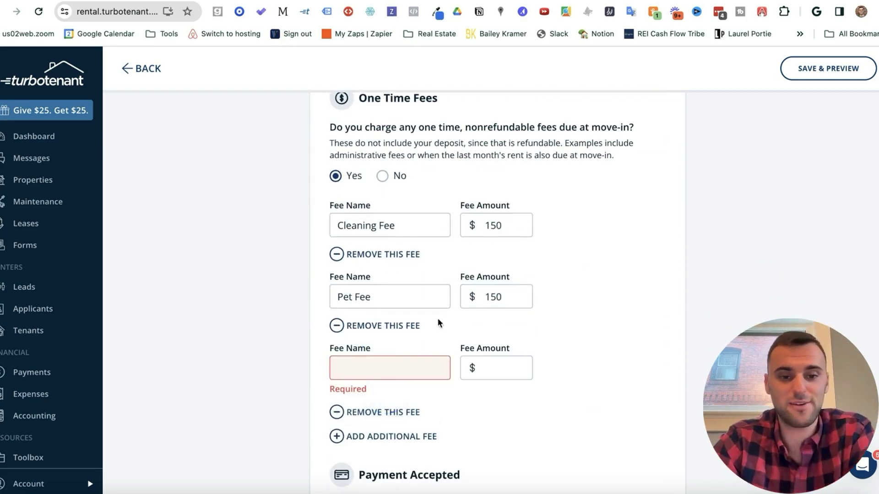
left_click(385, 411)
Step: Accept rent outside TurboTenant by debit/credit card or ACH (No processing fee), then save
scroll(461, 380, "down", 5)
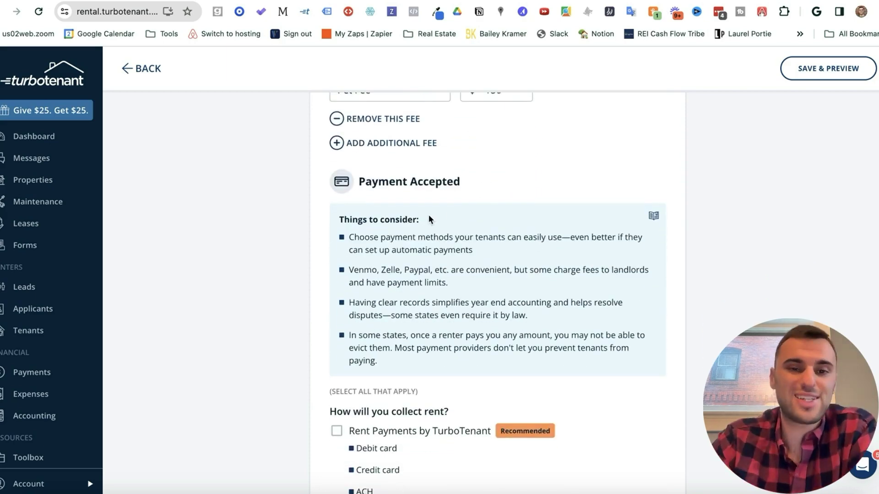
scroll(430, 215, "down", 3)
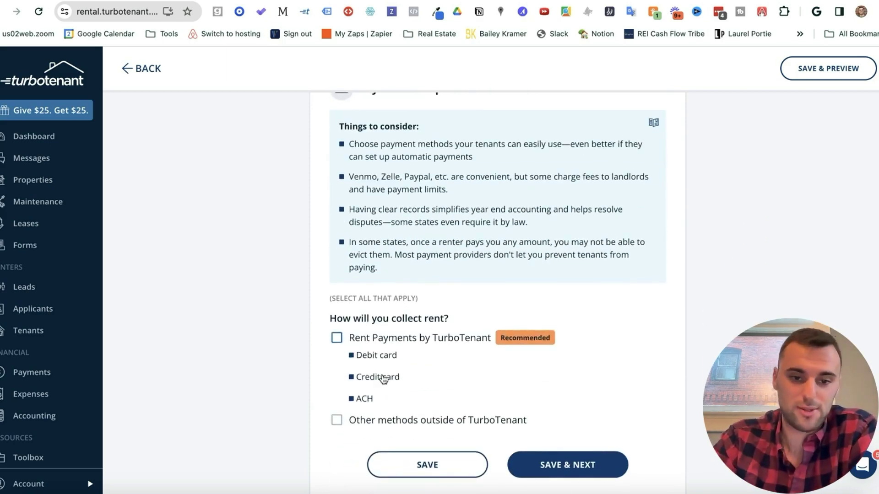
left_click(337, 420)
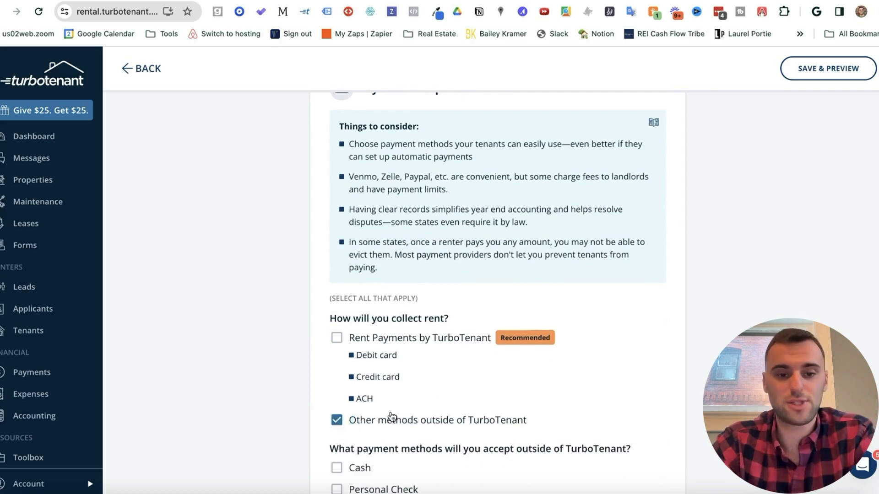
scroll(393, 414, "down", 3)
left_click(337, 420)
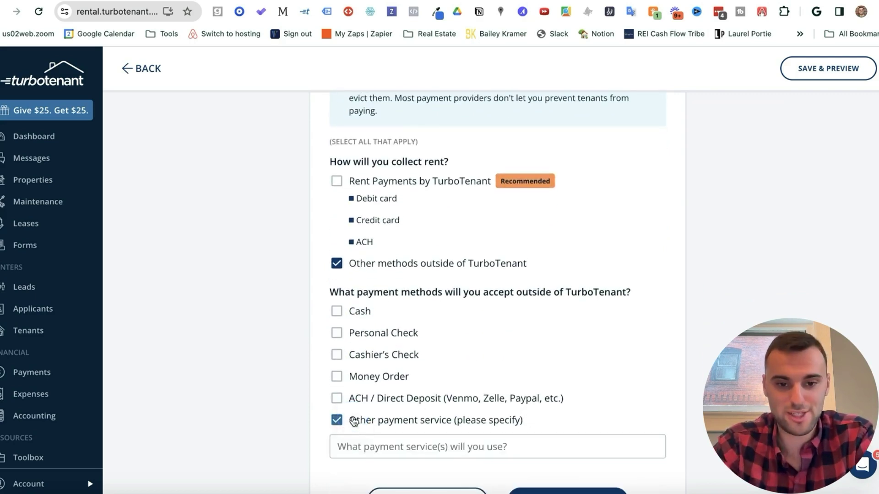
scroll(339, 408, "down", 1)
left_click(357, 406)
key("Down")
key("Down")
key("Return")
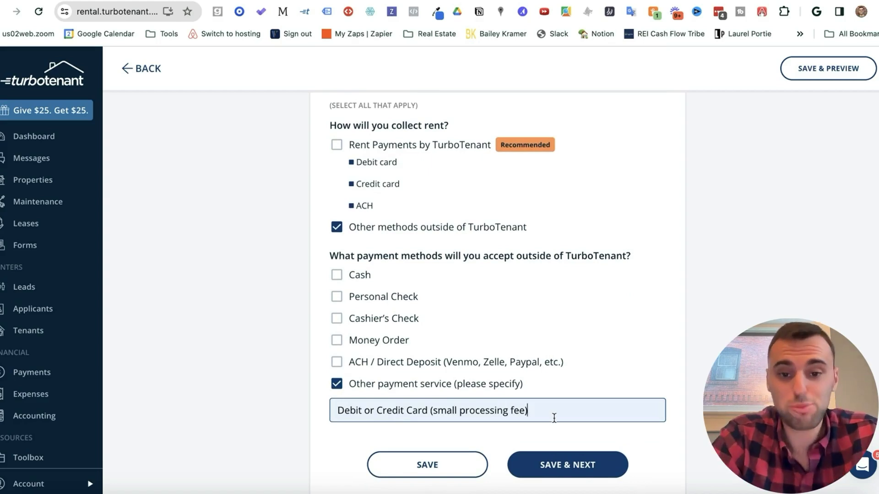
type("or ACH (No processing fee)")
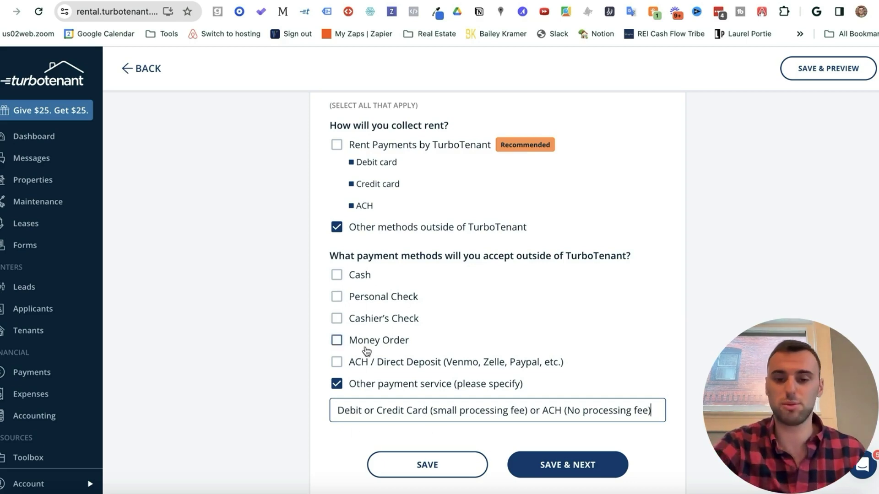
left_click(579, 466)
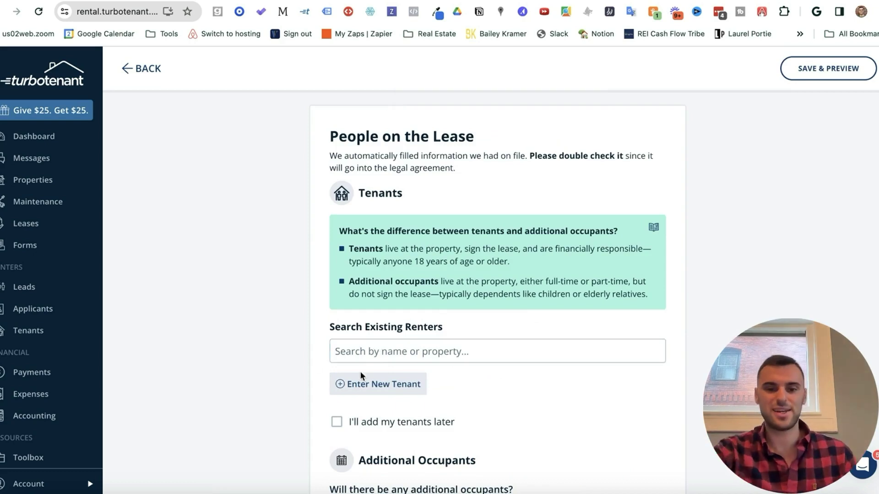
Step: Add a new tenant to the lease with their first name, last name and e-mail
left_click(392, 389)
key("Tab")
left_click(362, 329)
type("b")
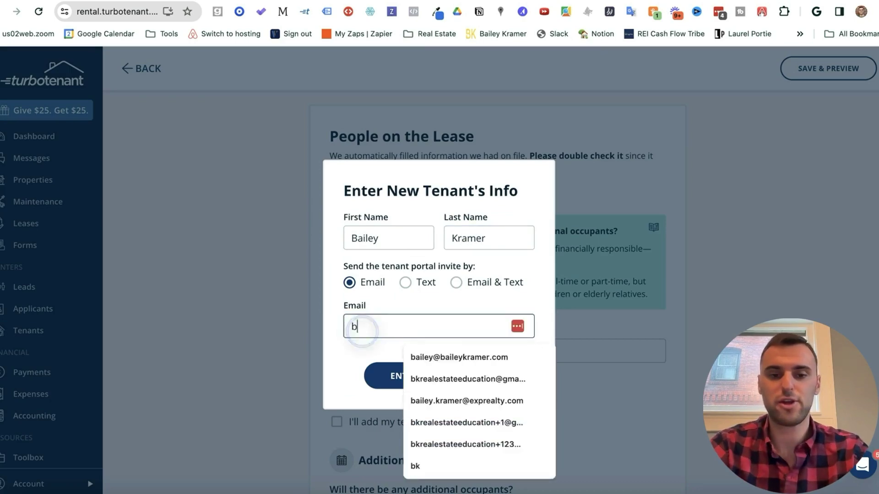
type("ailey")
left_click(459, 357)
left_click(431, 375)
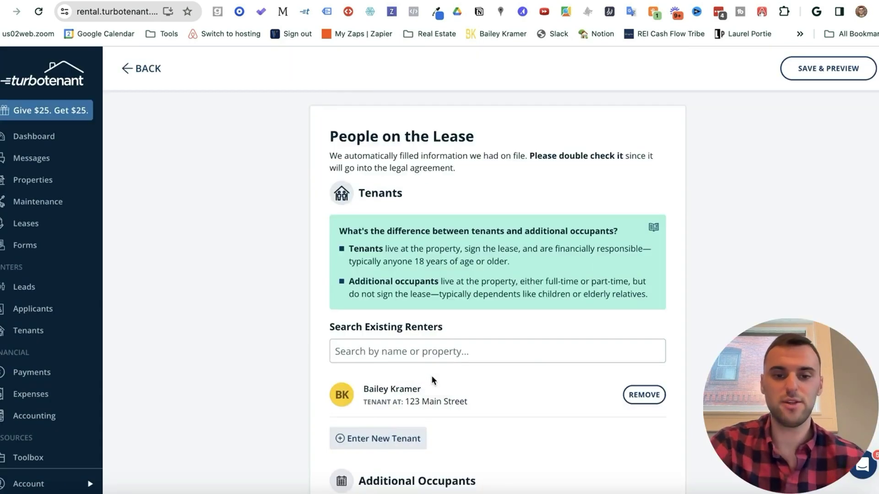
scroll(431, 379, "down", 5)
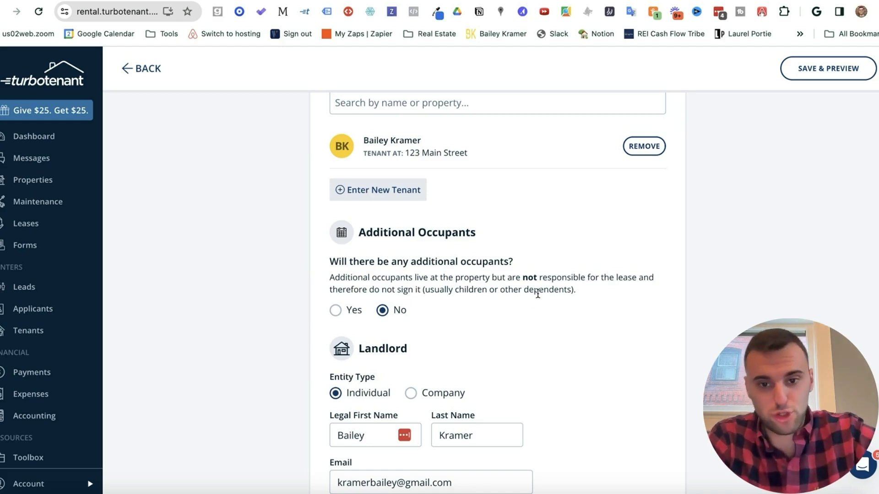
Step: List the son as an additional occupant and set the landlord entity to Company
left_click(346, 312)
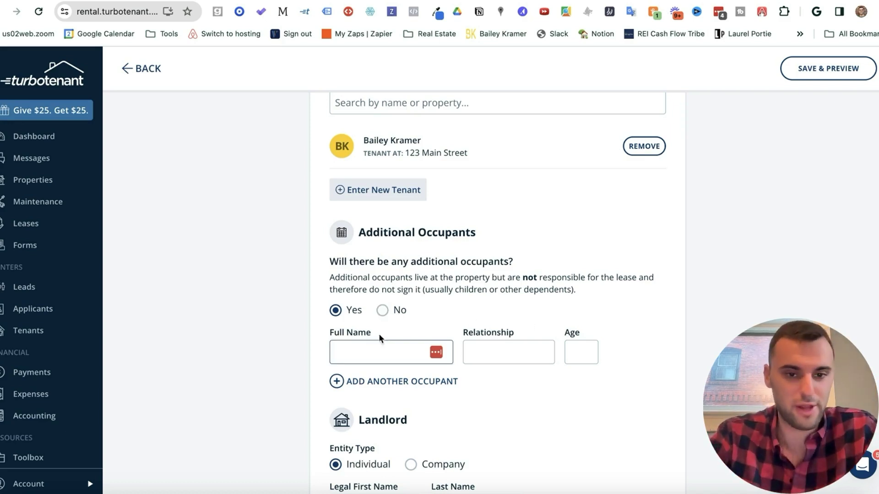
scroll(388, 301, "down", 1)
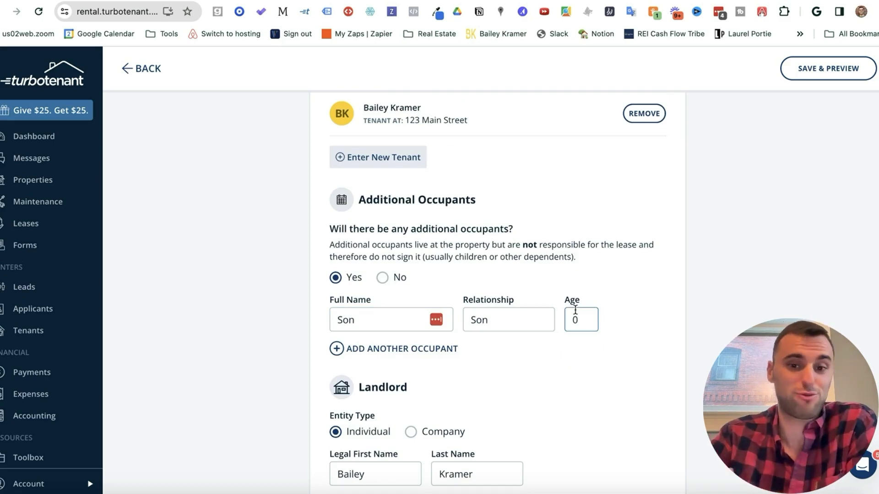
left_click(411, 432)
scroll(449, 258, "down", 6)
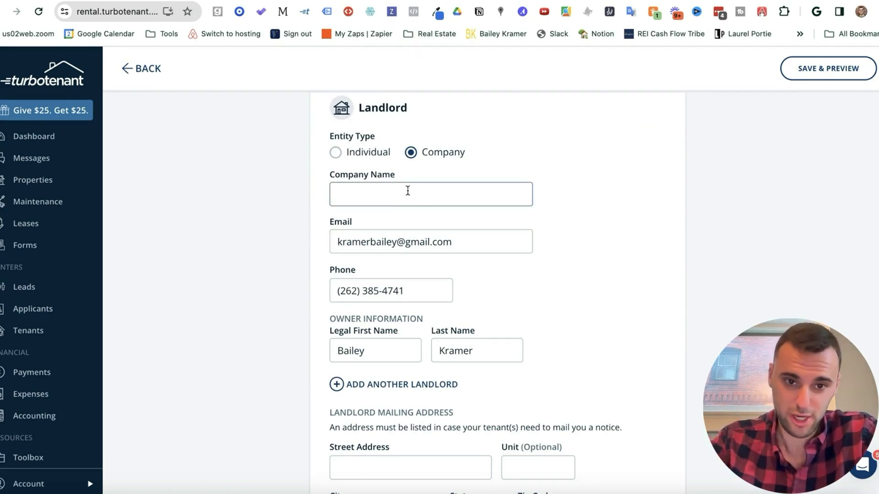
Step: Fill the landlord mailing address from the saved browser address and save the people details
scroll(429, 193, "down", 5)
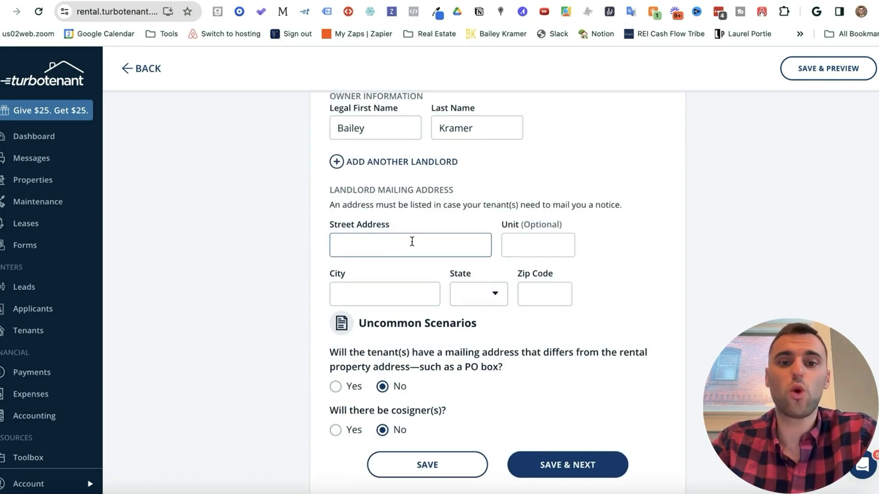
left_click_drag(376, 205, 623, 206)
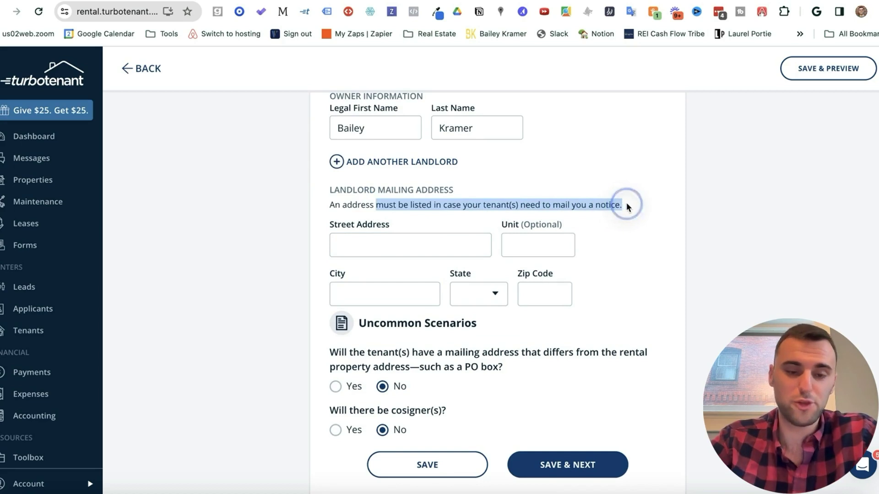
left_click(608, 230)
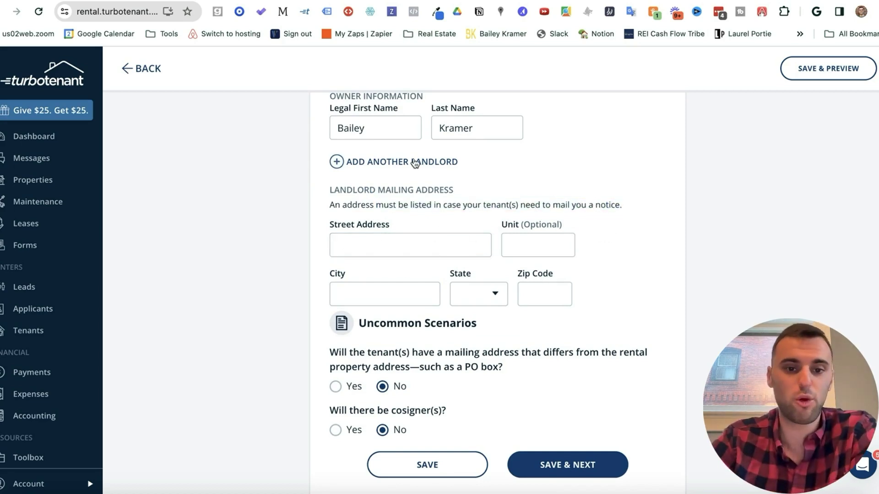
left_click(380, 293)
left_click(418, 395)
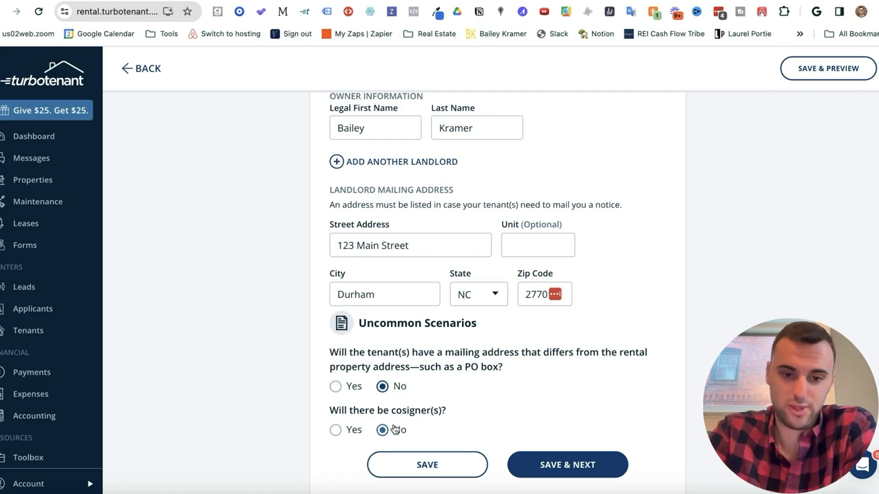
left_click(546, 465)
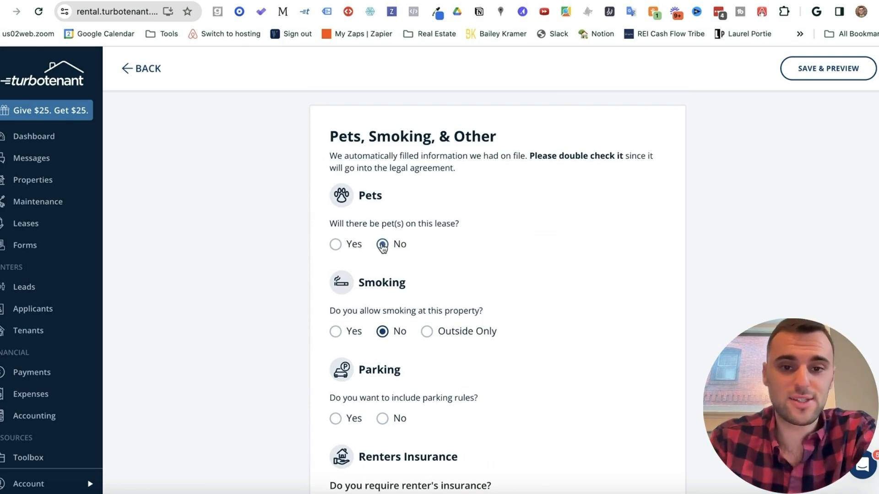
Step: Add a pet to the lease: a Dog, Golden, weight 50, age 5
left_click(336, 245)
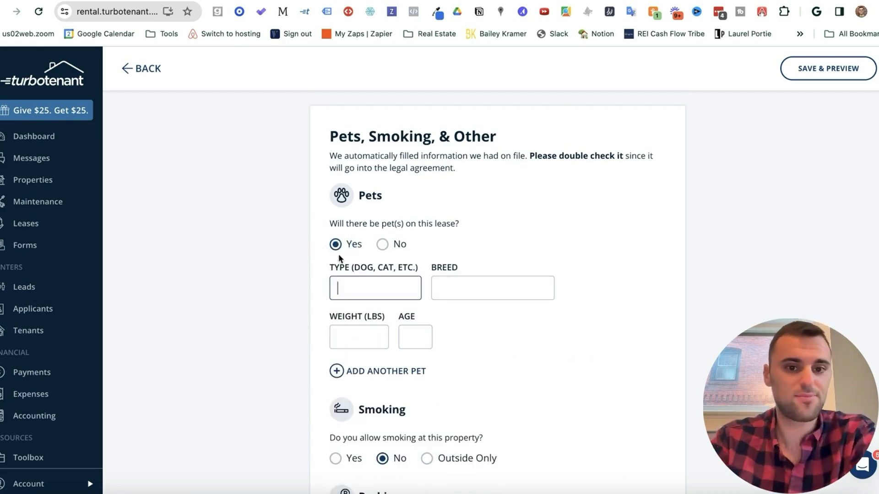
type("DOg")
left_click(492, 288)
type("Golden")
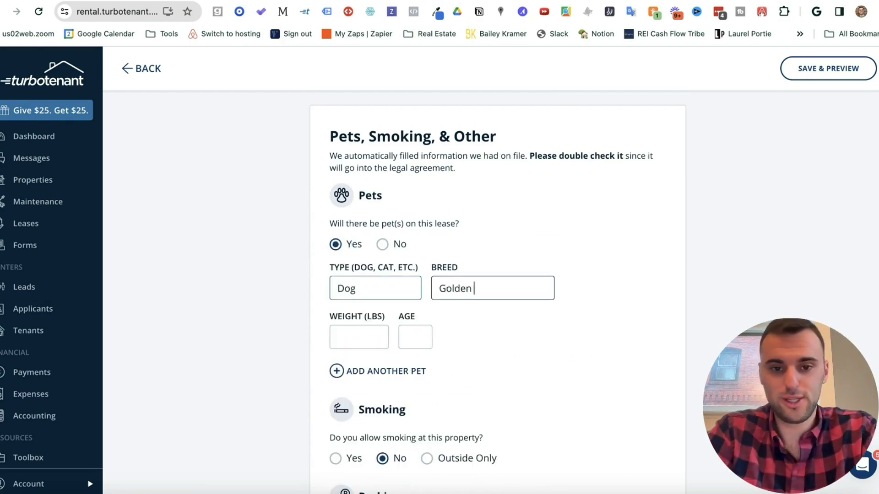
left_click(359, 337)
type("50")
left_click(415, 337)
type("5")
Step: Leave smoking at the property set to not allowed
scroll(443, 354, "down", 2)
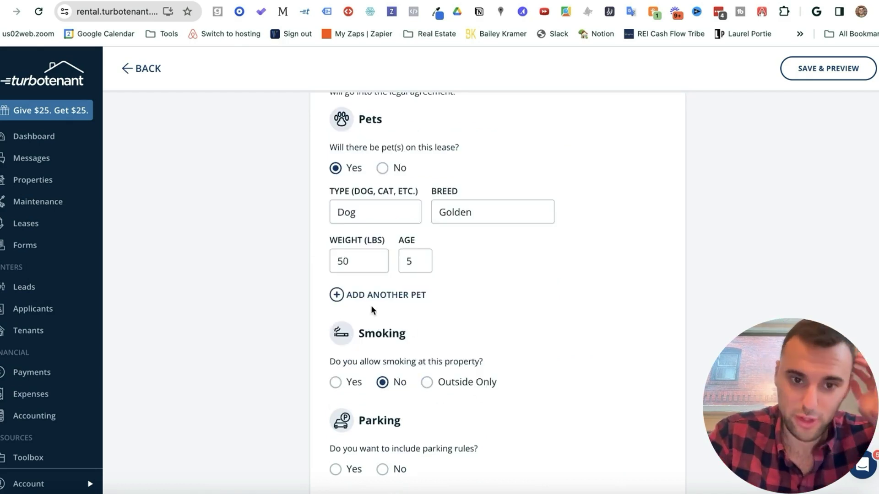
scroll(401, 299, "down", 3)
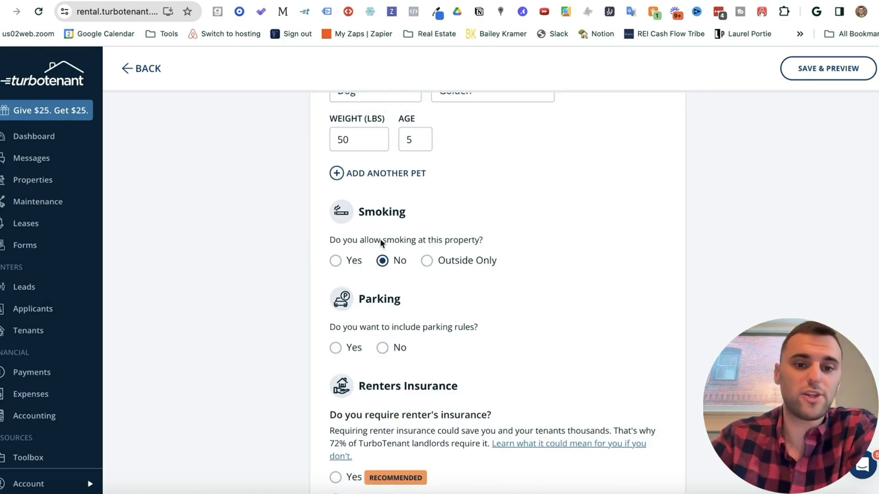
scroll(427, 241, "down", 1)
left_click(335, 214)
left_click(382, 214)
left_click(427, 214)
left_click(382, 214)
Step: Include parking rules in the lease with street parking marked available
scroll(371, 222, "down", 2)
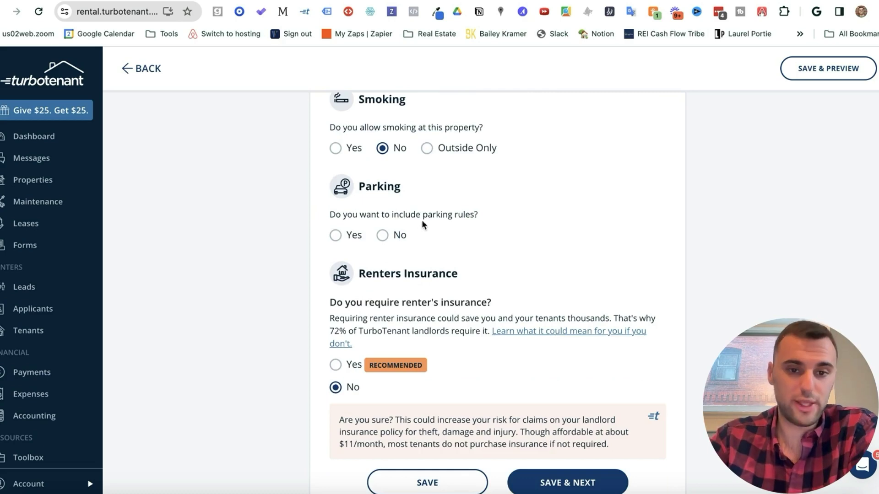
left_click(336, 234)
scroll(414, 256, "down", 1)
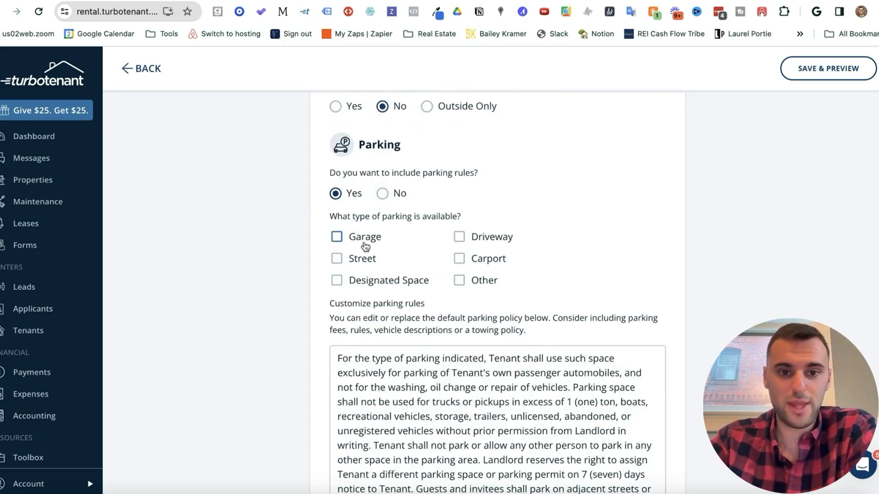
left_click(362, 258)
scroll(361, 261, "down", 2)
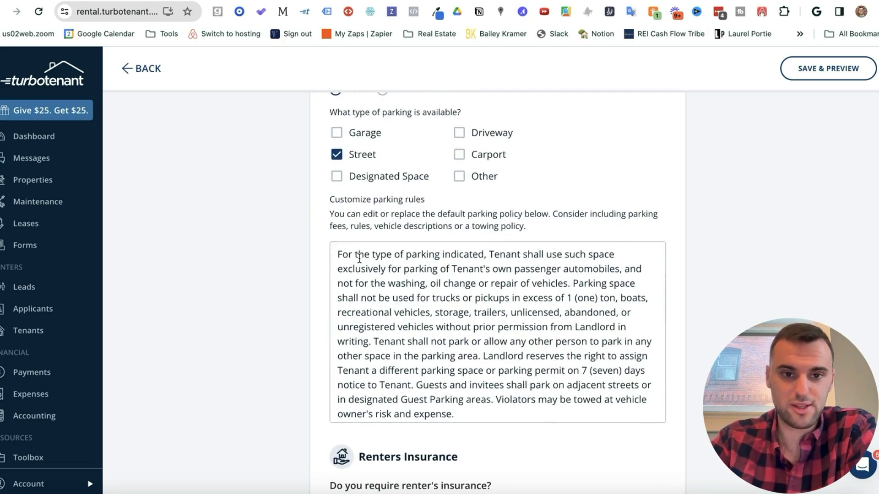
left_click_drag(327, 213, 580, 229)
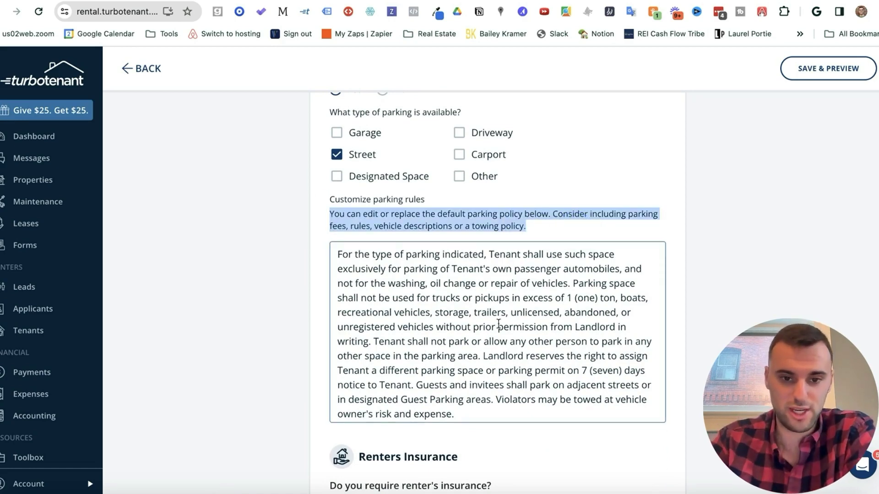
scroll(489, 313, "down", 2)
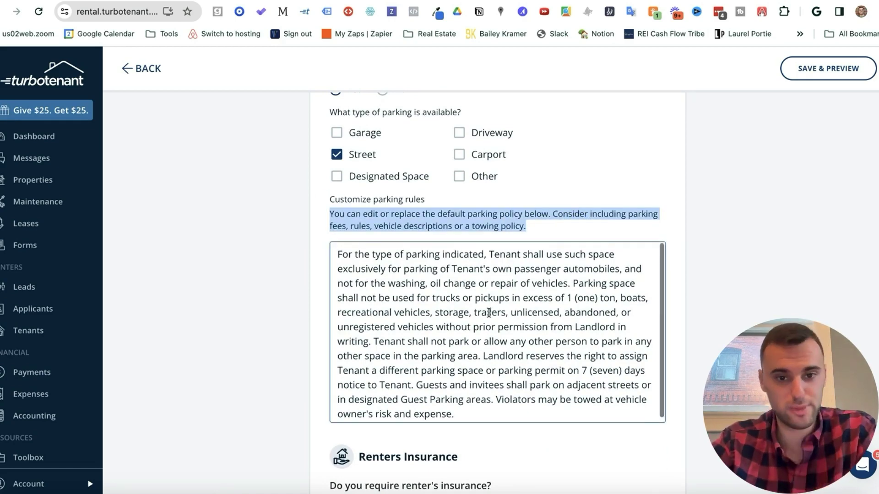
scroll(501, 281, "up", 2)
Step: Trim the end of the parking rules text, keep renters insurance set to No, and save the section
left_click(502, 280)
left_click_drag(458, 415, 389, 357)
key("BackSpace")
scroll(517, 259, "up", 4)
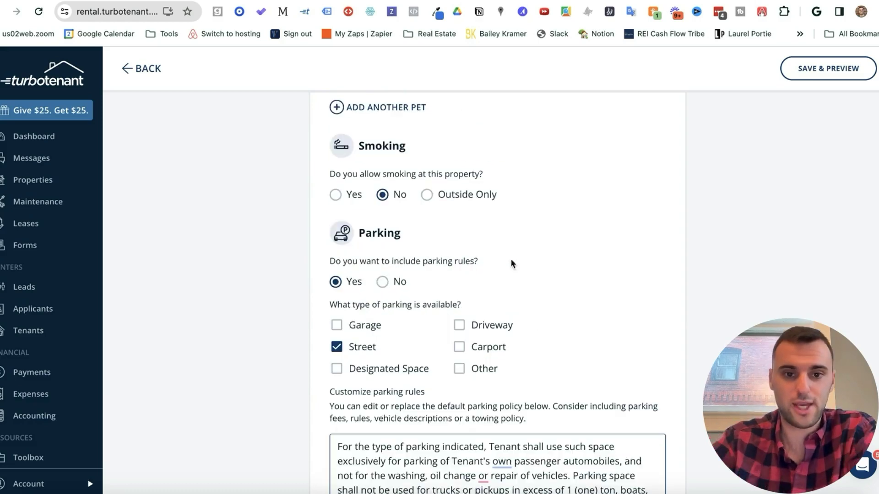
left_click(382, 283)
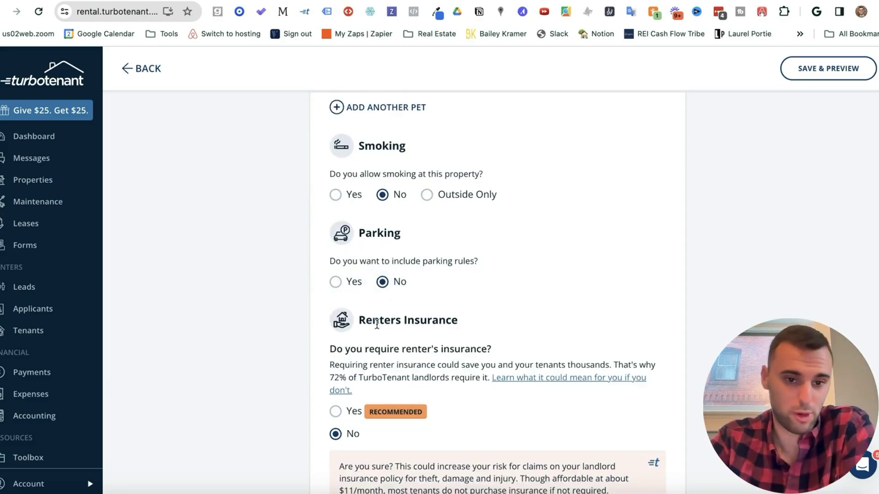
left_click(336, 282)
scroll(353, 256, "down", 8)
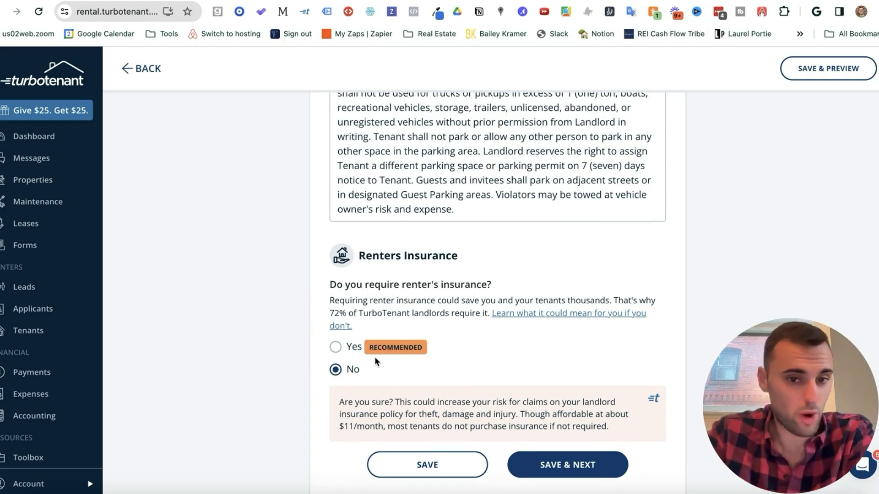
left_click(345, 348)
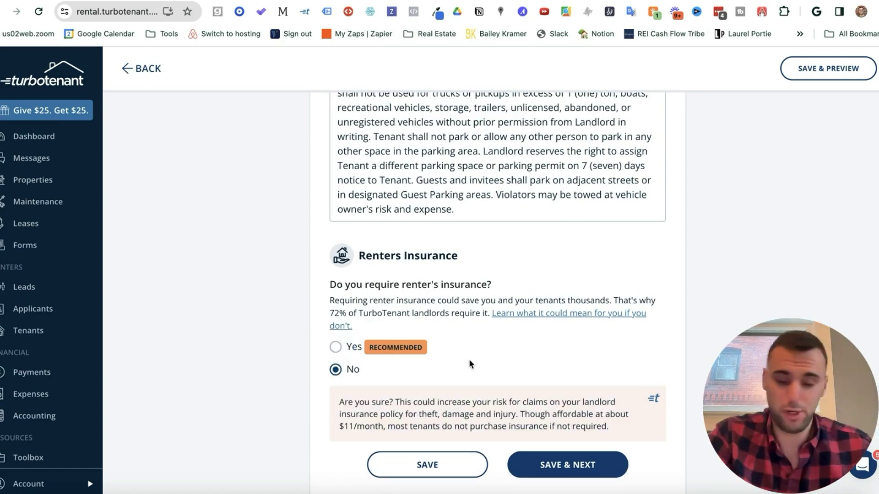
left_click(565, 469)
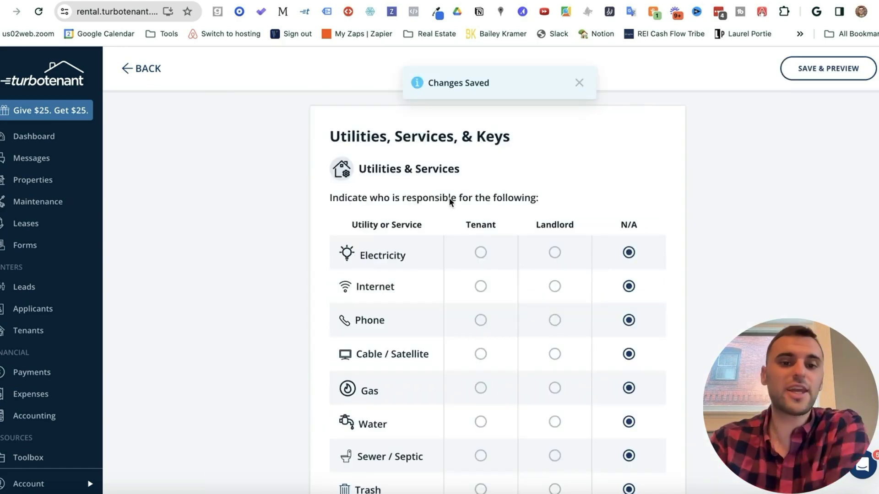
Step: Make the landlord responsible for electricity, internet, water, gas, sewer, trash, lawn care and snow removal; HOA not applicable
scroll(450, 201, "down", 1)
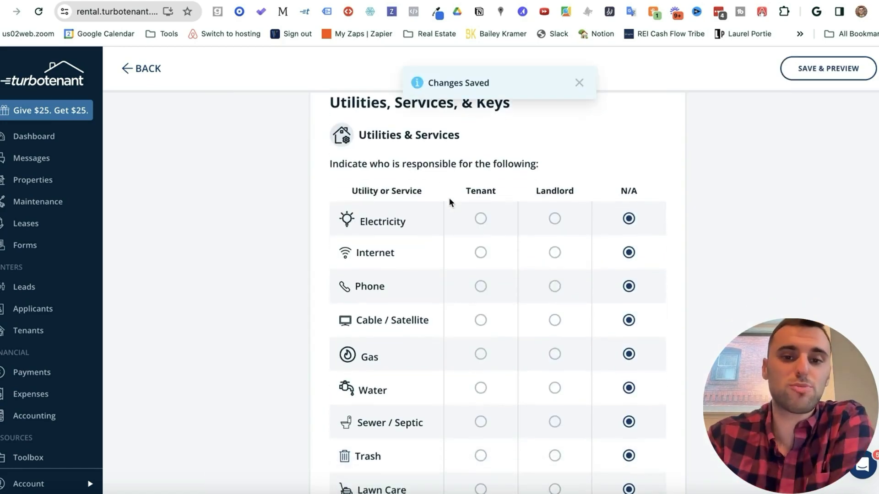
left_click(555, 220)
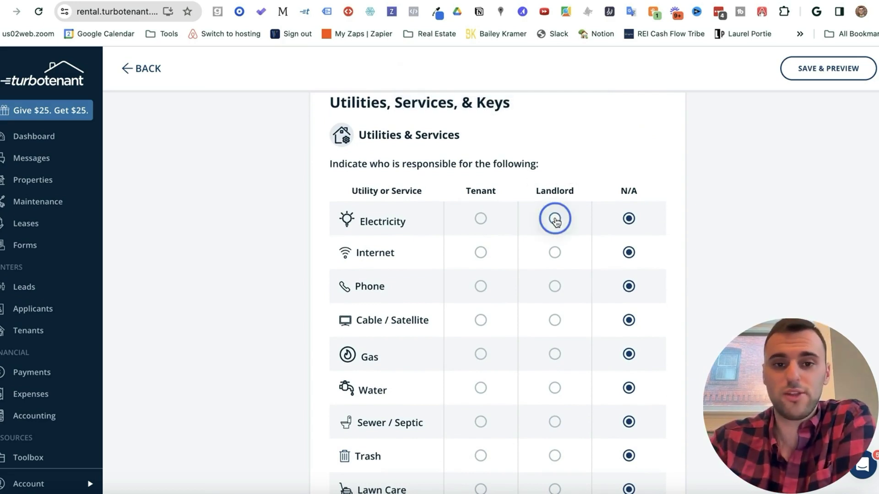
left_click(555, 253)
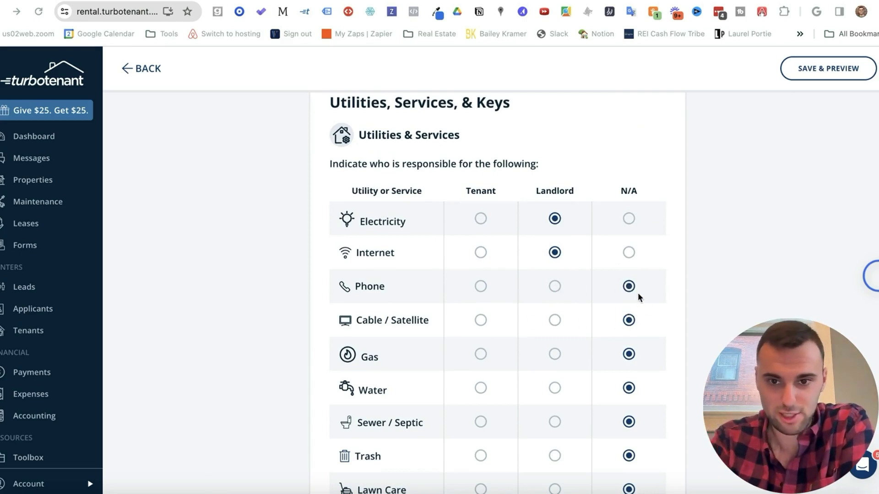
scroll(555, 355, "down", 1)
left_click(555, 353)
left_click(555, 317)
scroll(555, 318, "down", 2)
left_click(555, 320)
scroll(556, 341, "down", 1)
left_click(556, 340)
left_click(555, 376)
left_click(556, 409)
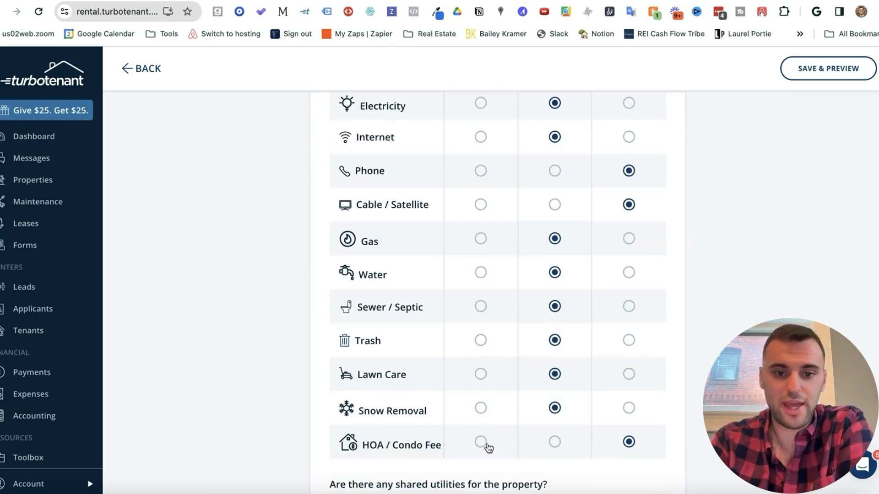
left_click(629, 442)
Step: Answer No to shared utilities after reading the Wisconsin disclosure requirement
scroll(631, 447, "up", 1)
scroll(631, 447, "down", 1)
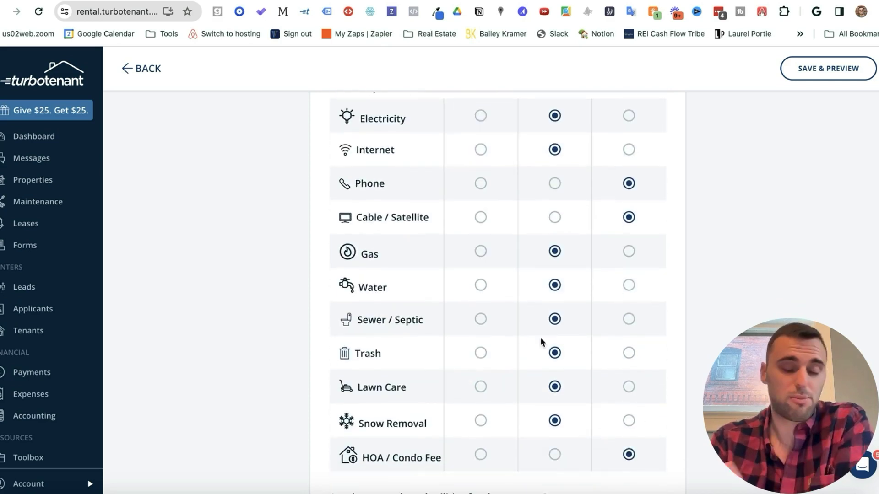
scroll(488, 192, "up", 2)
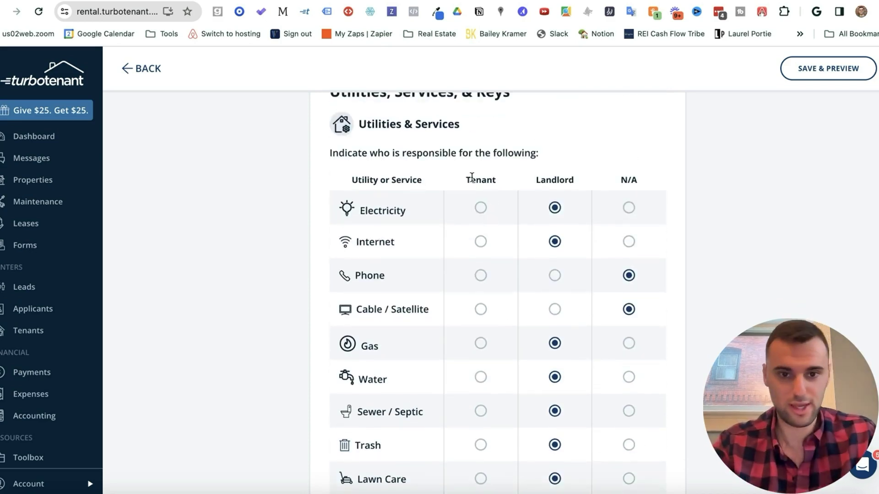
scroll(472, 177, "down", 3)
scroll(471, 180, "up", 3)
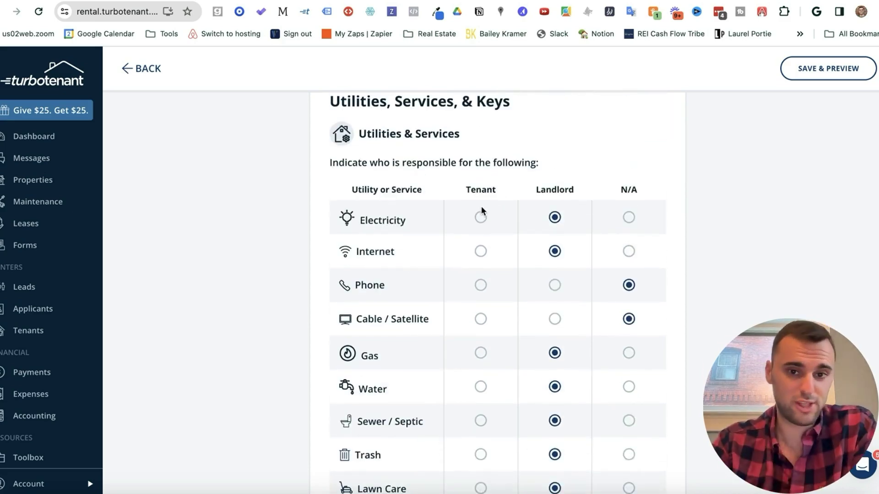
scroll(481, 326, "down", 10)
scroll(472, 307, "up", 3)
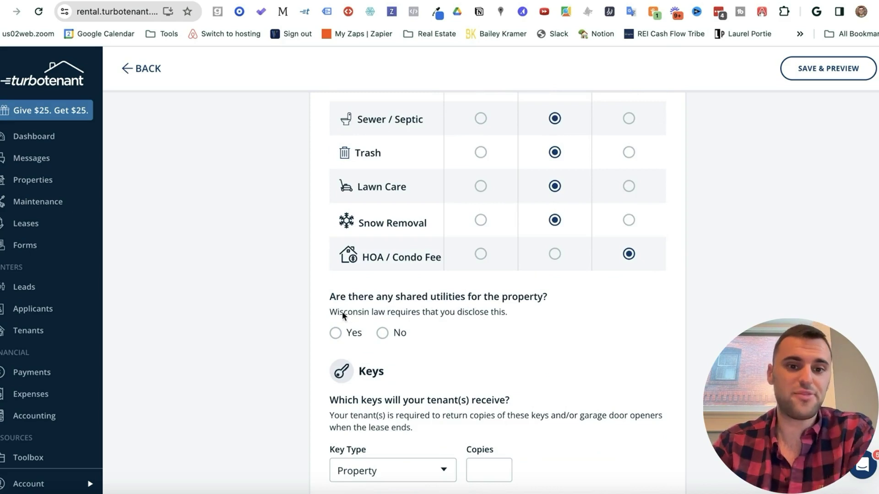
left_click_drag(328, 313, 384, 315)
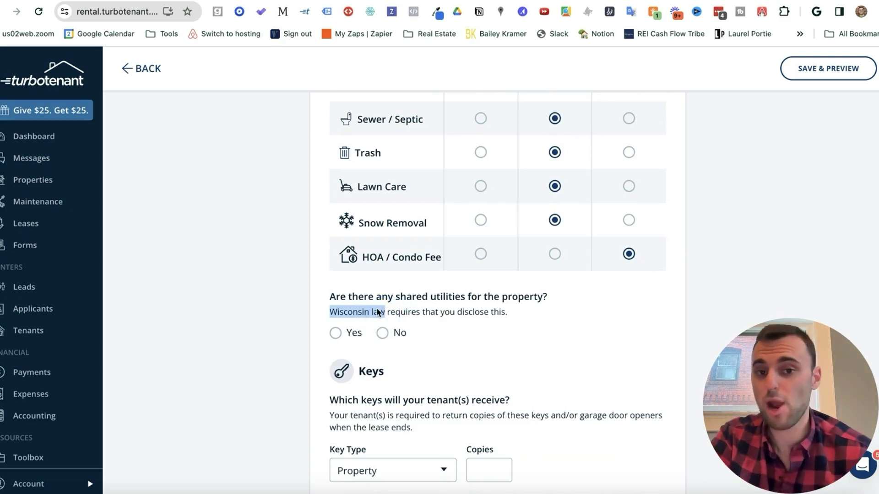
left_click(383, 333)
Step: Set the key type to Property with 1 copy and save the utilities and keys step
scroll(387, 335, "down", 2)
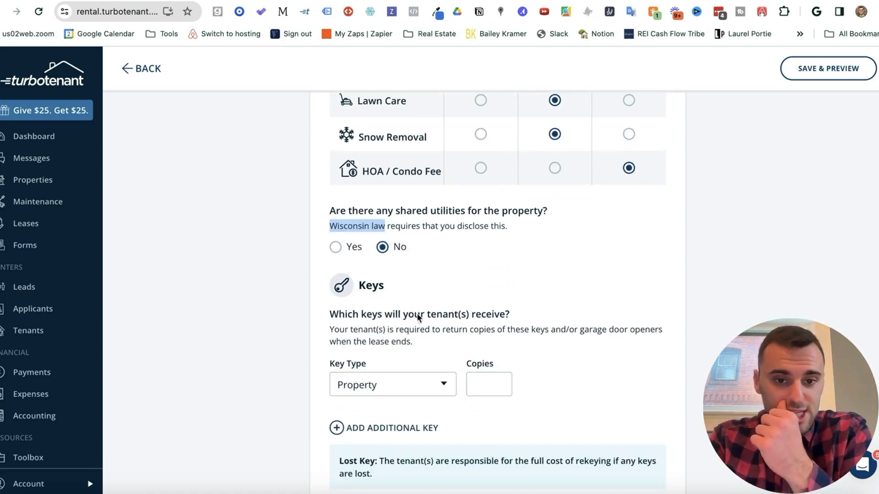
scroll(450, 322, "down", 2)
left_click(424, 326)
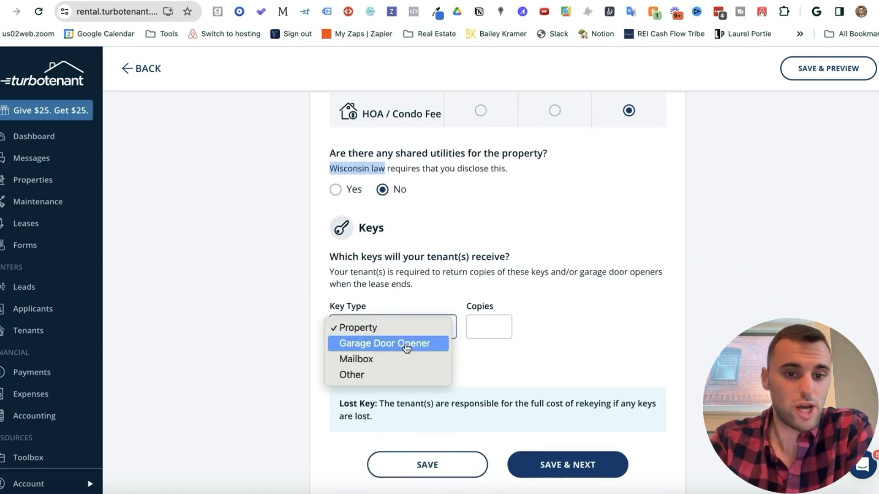
left_click(397, 329)
left_click(491, 325)
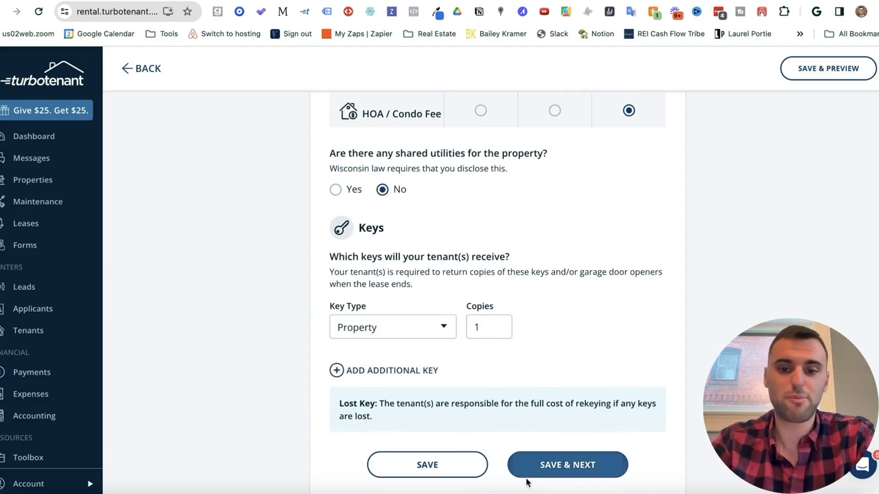
left_click(559, 466)
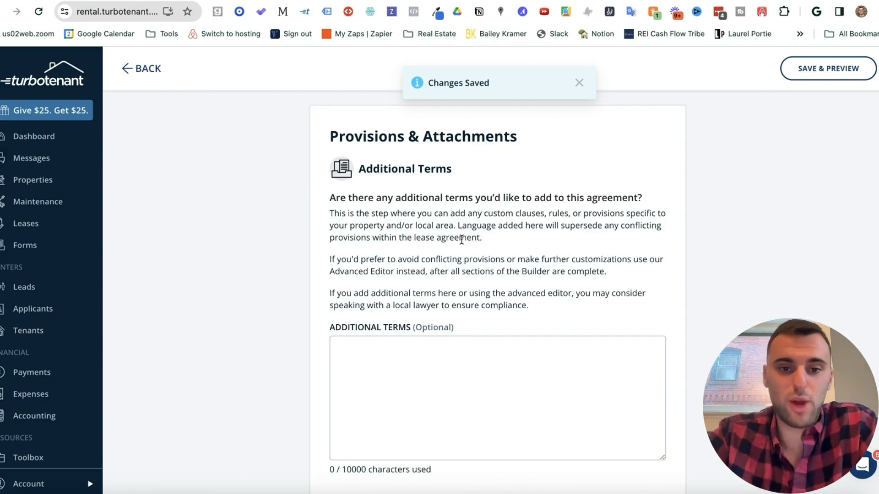
Step: Mark the property as built prior to 1978
scroll(461, 240, "down", 2)
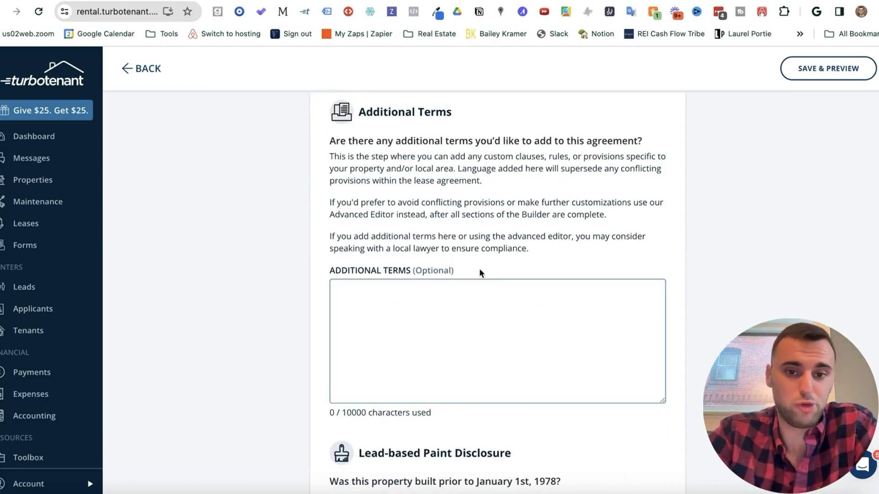
scroll(508, 333, "down", 5)
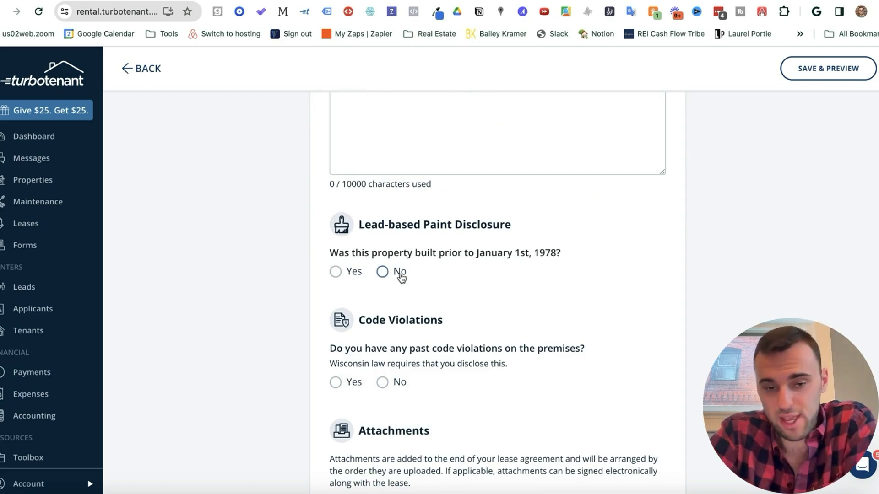
left_click(383, 272)
left_click(333, 272)
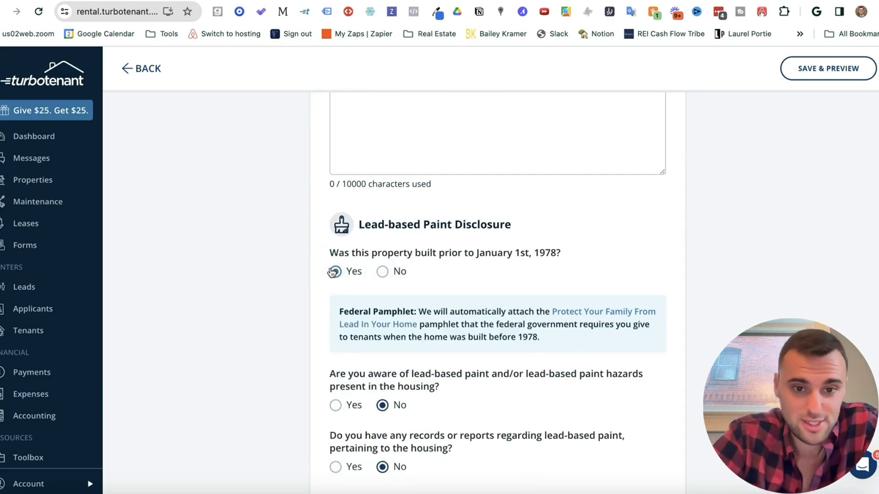
Step: Answer No to past code violations and save Provisions & Attachments
scroll(347, 273, "down", 2)
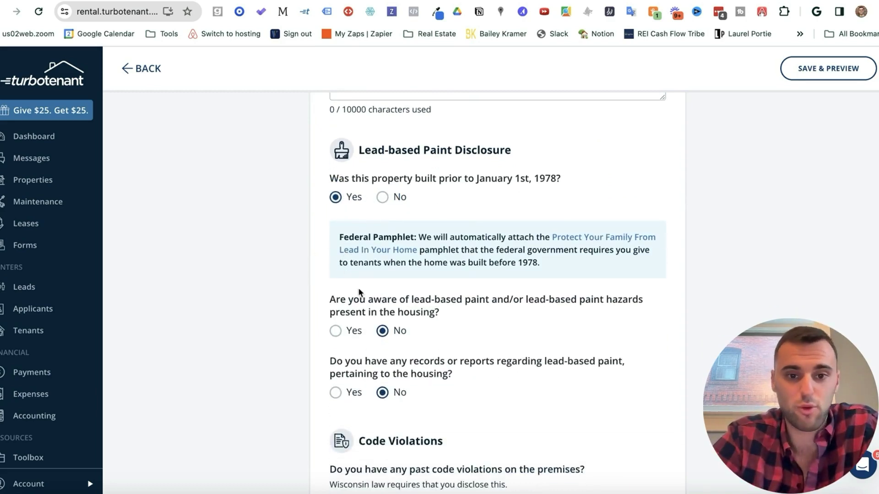
scroll(399, 327, "down", 1)
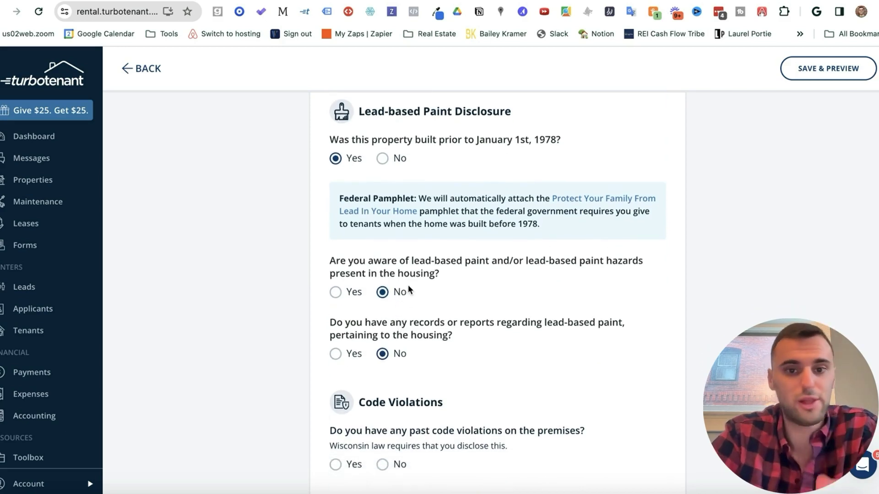
scroll(409, 290, "down", 2)
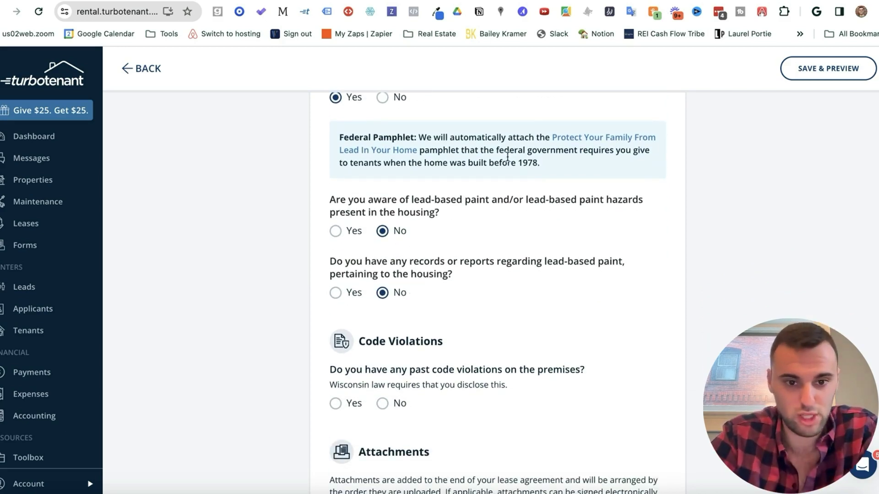
scroll(507, 157, "down", 3)
left_click(382, 306)
scroll(384, 306, "down", 5)
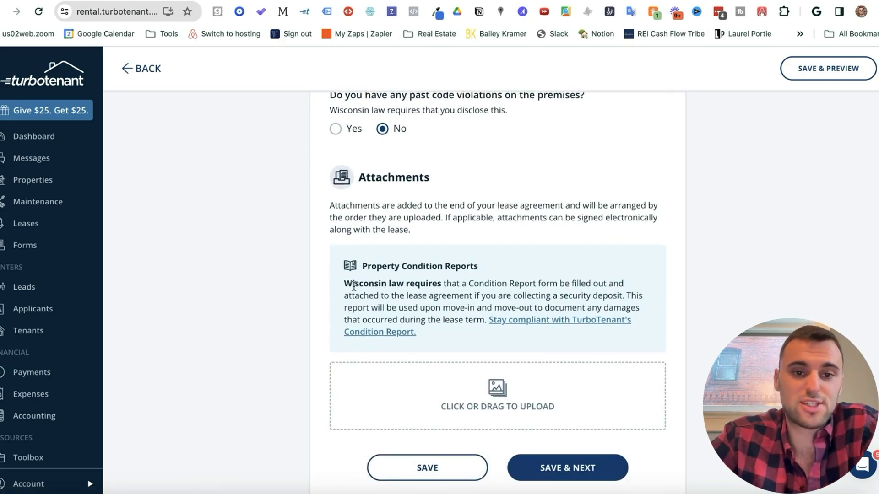
left_click_drag(347, 284, 425, 282)
left_click(448, 282)
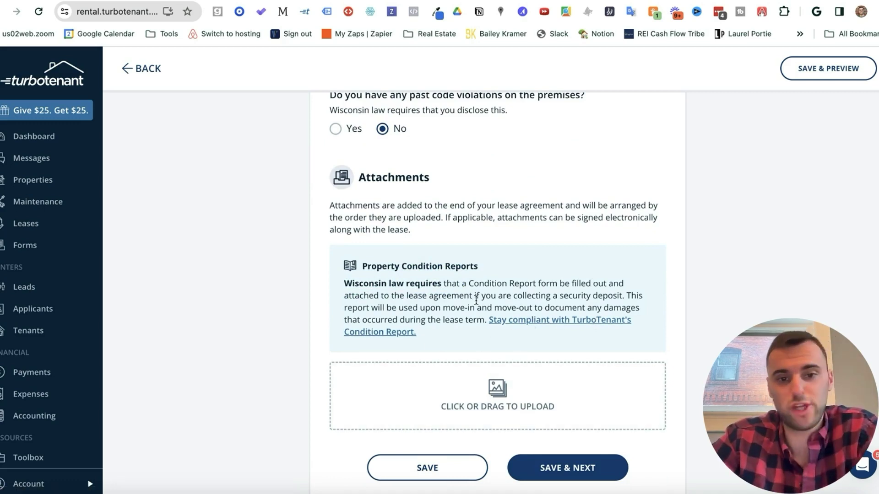
left_click(568, 468)
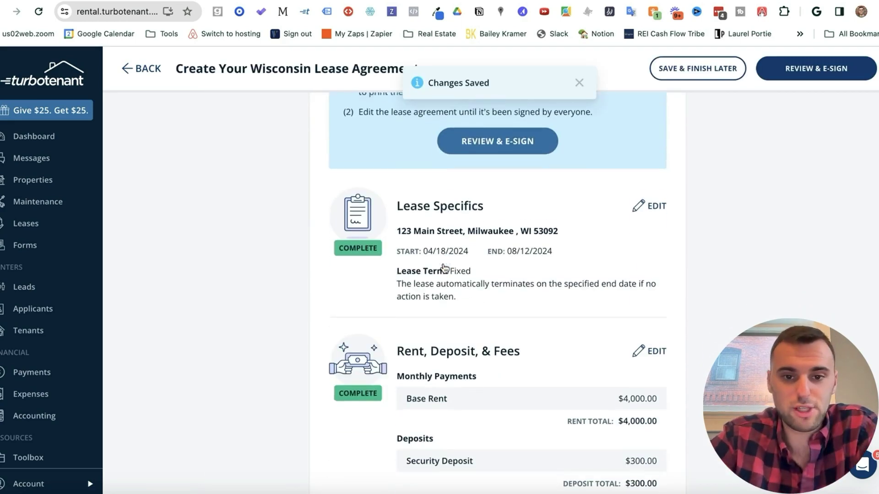
Step: Scroll through the completed lease summary and open the draft lease with REVIEW & E-SIGN
scroll(537, 196, "down", 9)
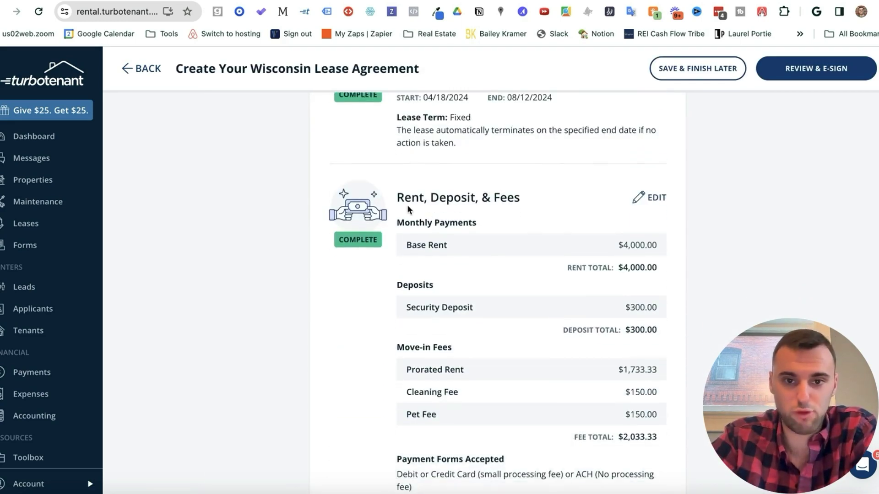
scroll(539, 193, "down", 13)
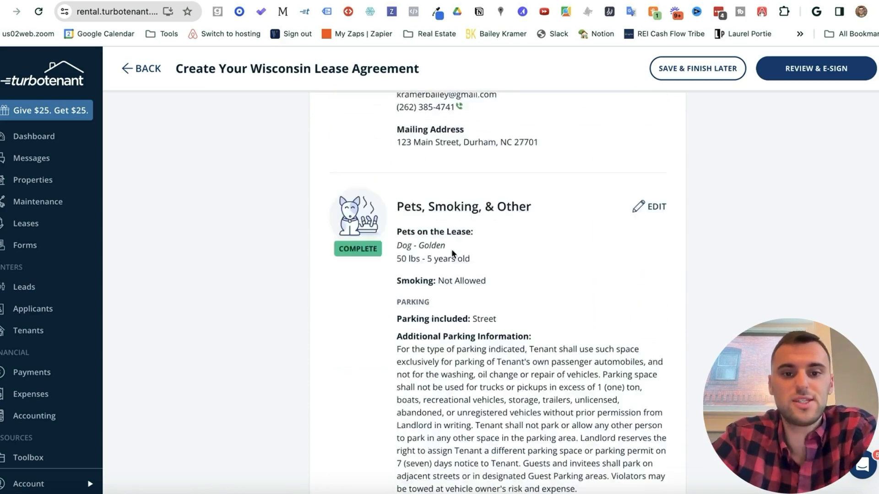
scroll(485, 166, "down", 9)
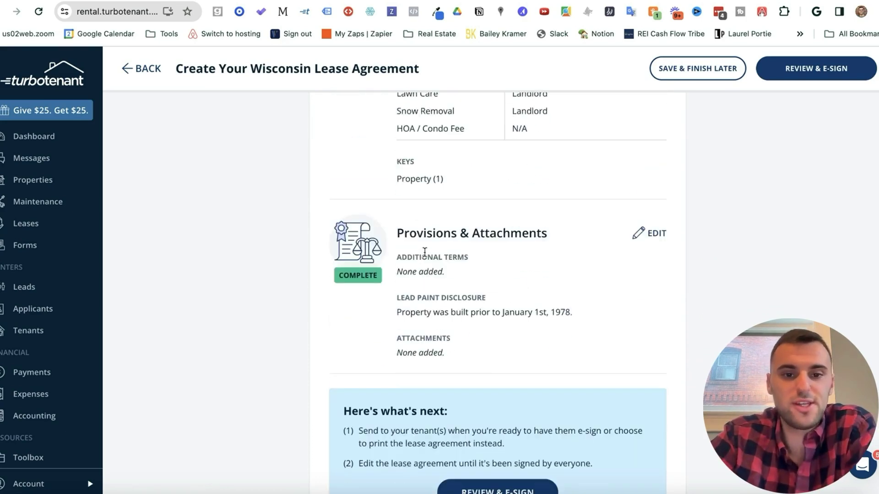
scroll(474, 235, "down", 2)
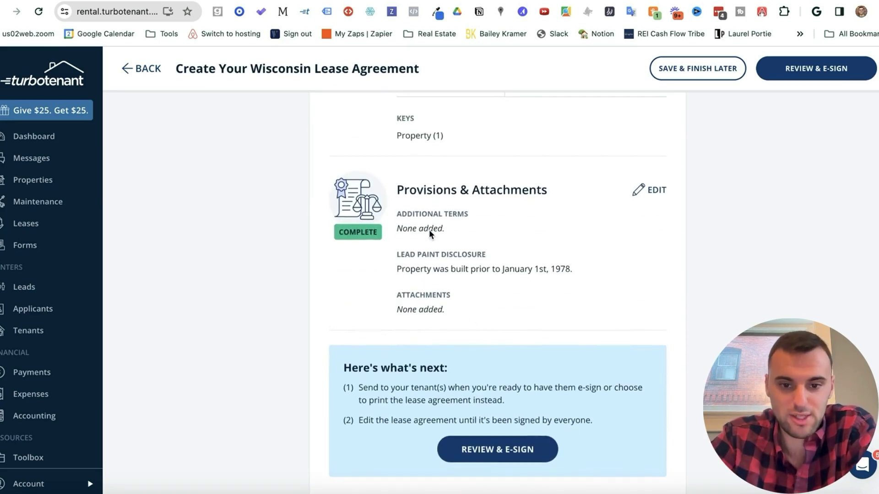
left_click(499, 451)
Step: Scroll through the draft lease preview to page 10 and finalize it for e-signing
scroll(459, 274, "down", 4)
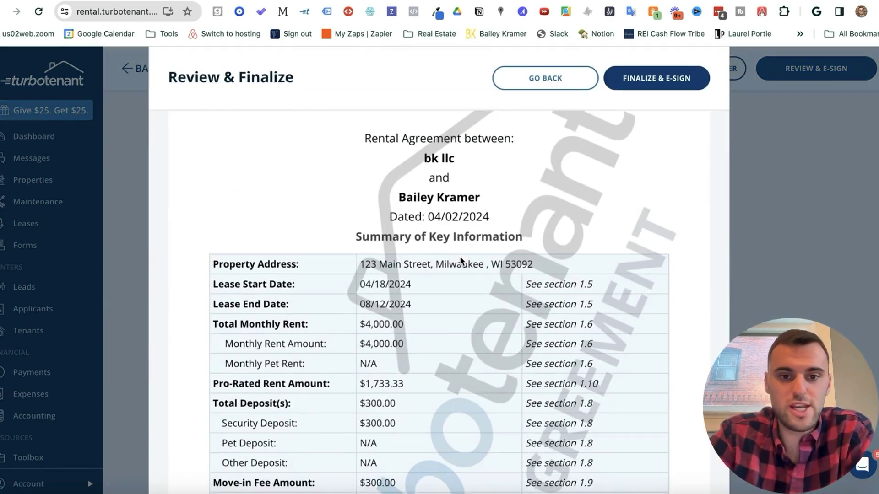
scroll(458, 274, "down", 2)
scroll(430, 195, "down", 7)
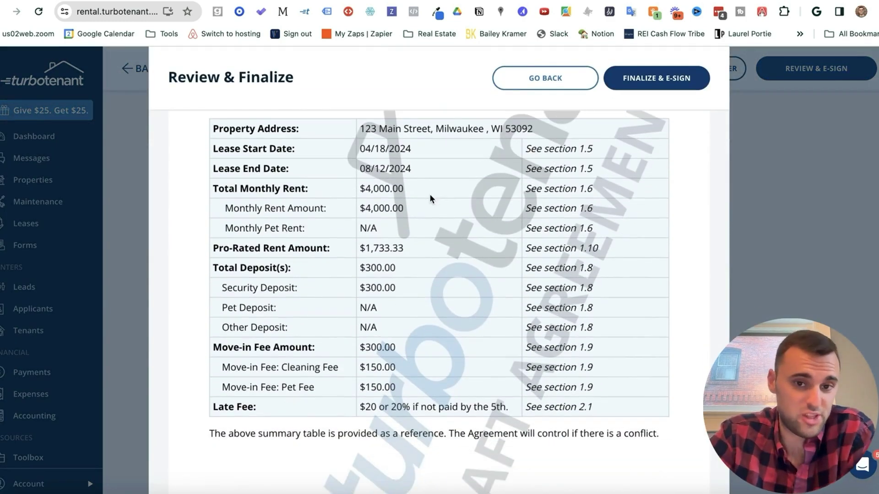
scroll(429, 194, "down", 9)
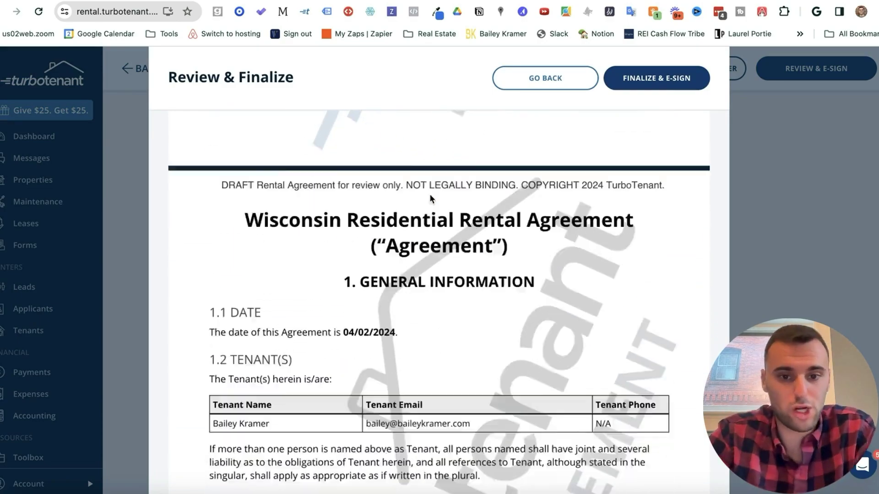
scroll(430, 198, "down", 15)
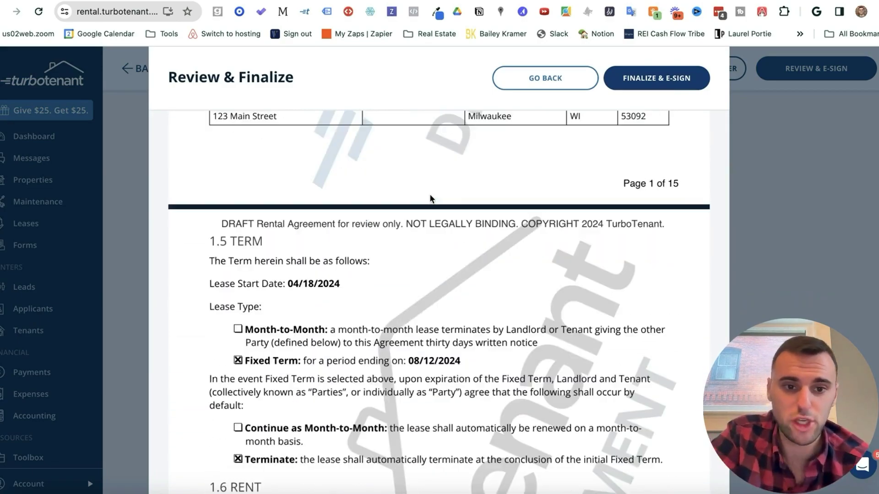
scroll(431, 193, "down", 20)
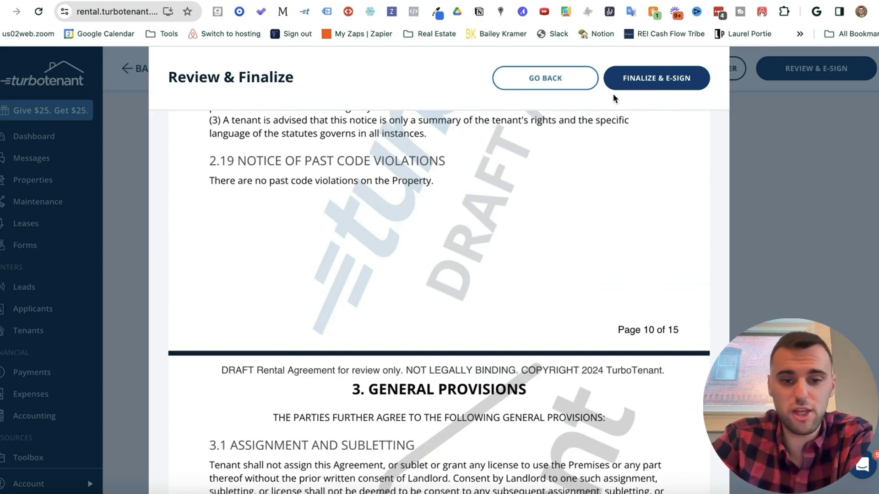
left_click(647, 81)
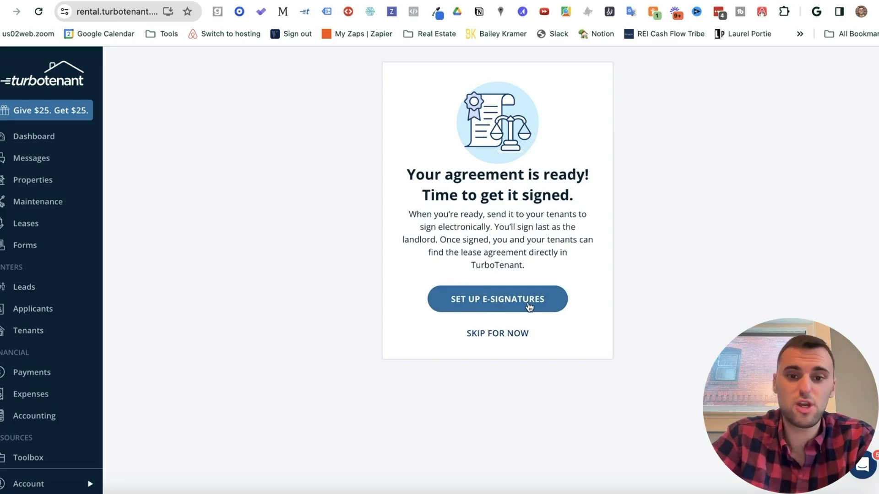
Step: Skip signature setup and rent collection, then download Lease Agreement - 04/18/2024 as a PDF
left_click(501, 334)
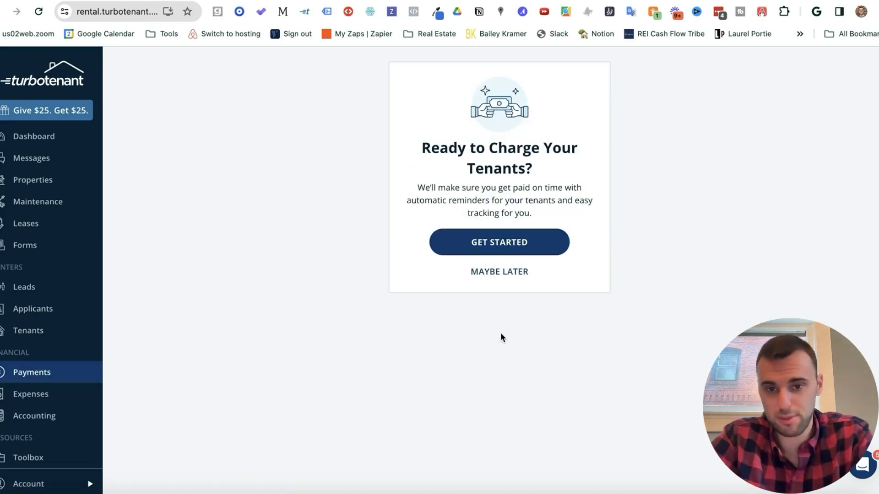
left_click(499, 273)
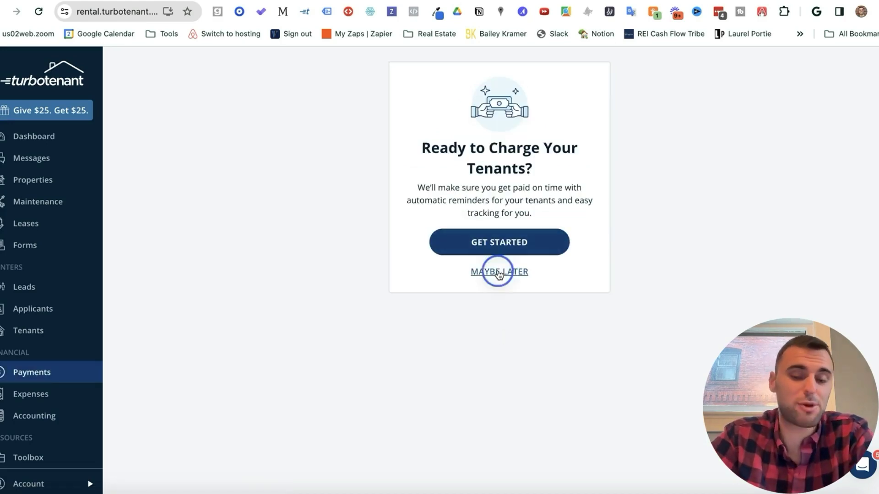
scroll(498, 270, "down", 3)
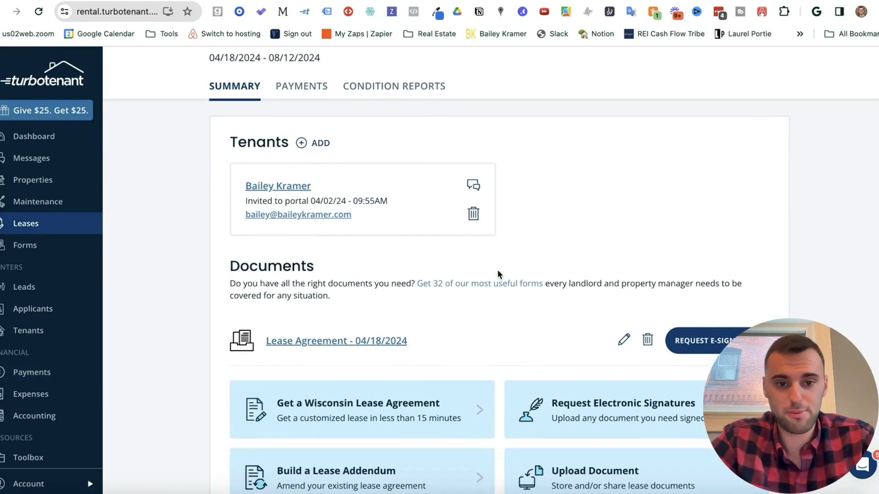
left_click(343, 337)
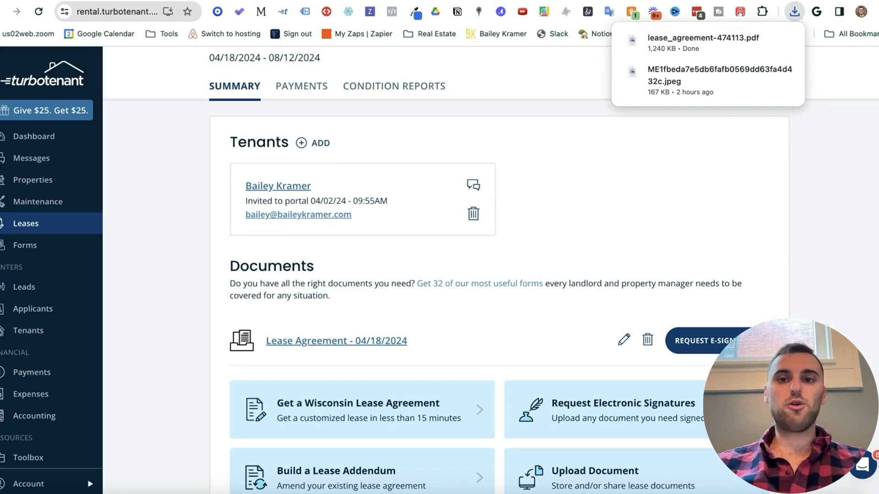
Step: Search the web for 'pdf to word' in a new tab and open Smallpdf's converter
key("super+t")
type("pdf to wor")
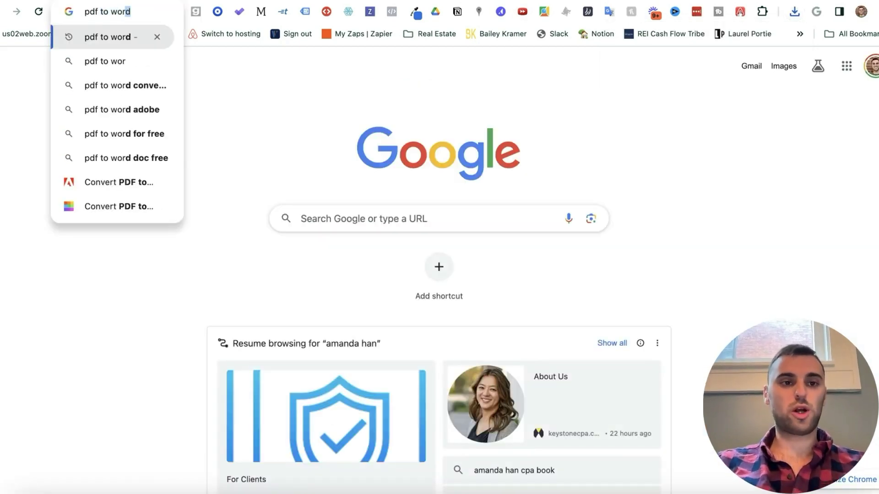
key("Return")
left_click(186, 148)
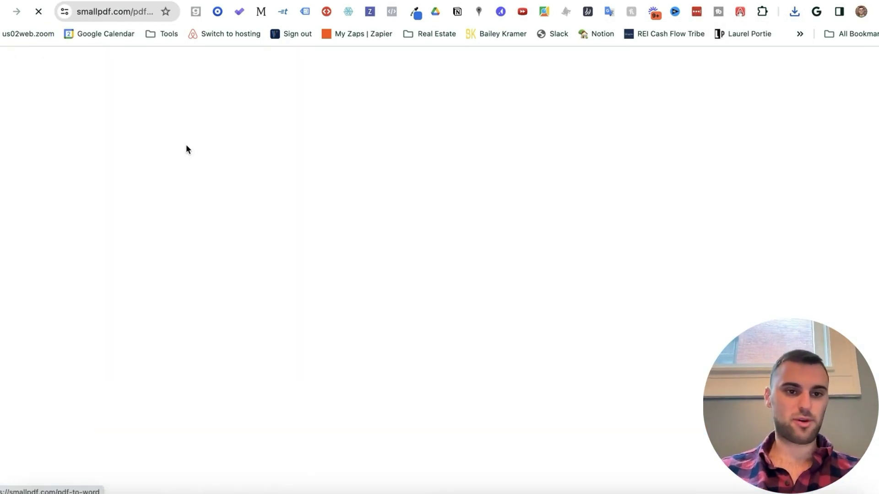
Step: Convert lease_agreement-474113.pdf from Downloads to Word and download the .docx file
left_click(795, 12)
left_click_drag(724, 64, 482, 224)
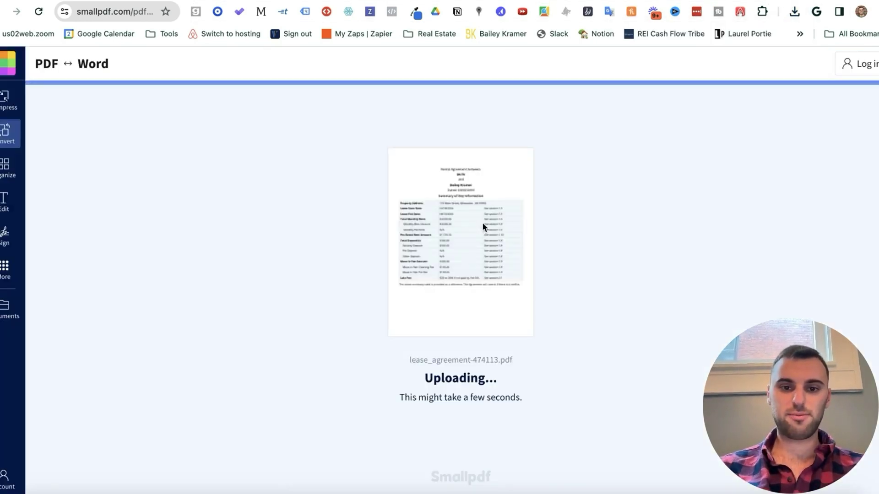
left_click(722, 330)
left_click(747, 200)
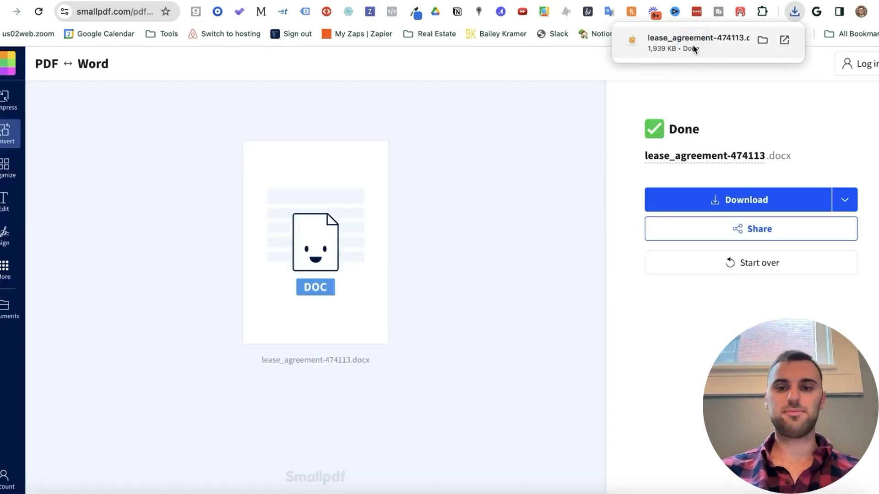
left_click(693, 45)
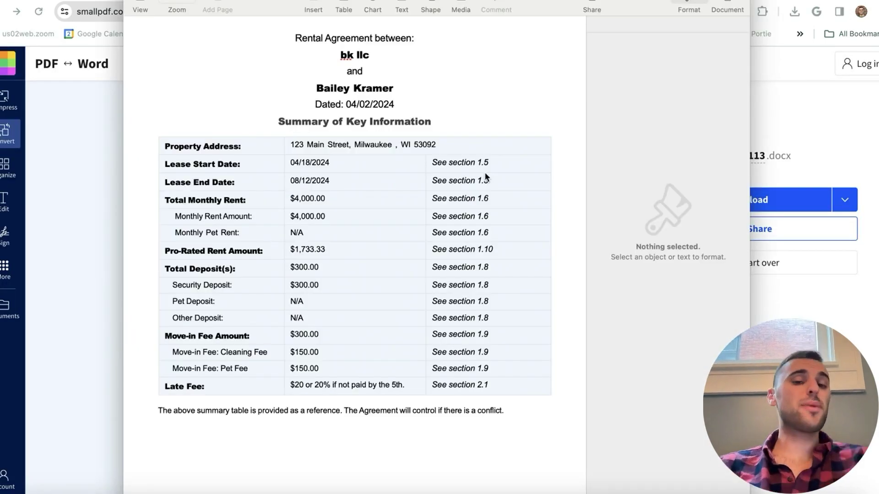
scroll(444, 140, "down", 2)
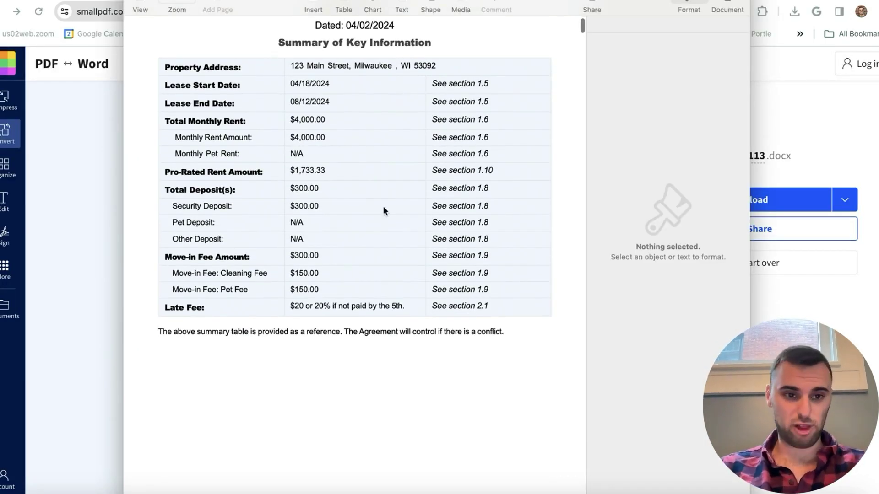
scroll(402, 181, "down", 5)
scroll(370, 235, "down", 8)
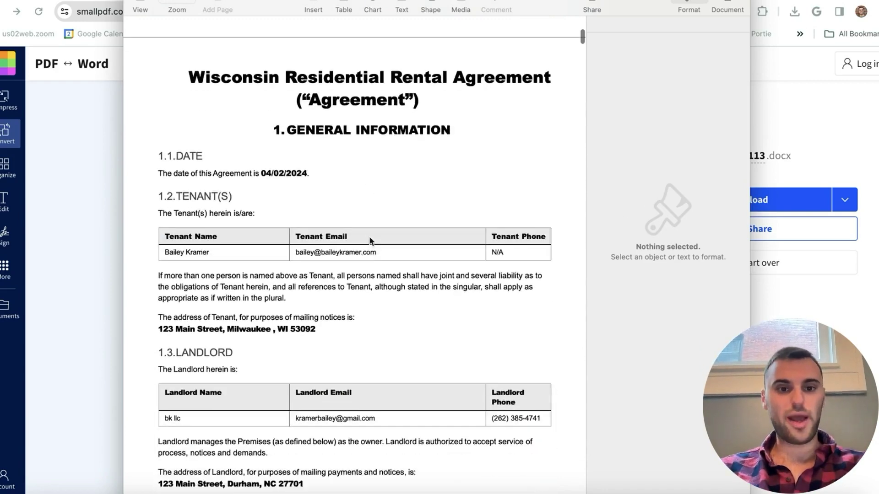
scroll(370, 237, "down", 3)
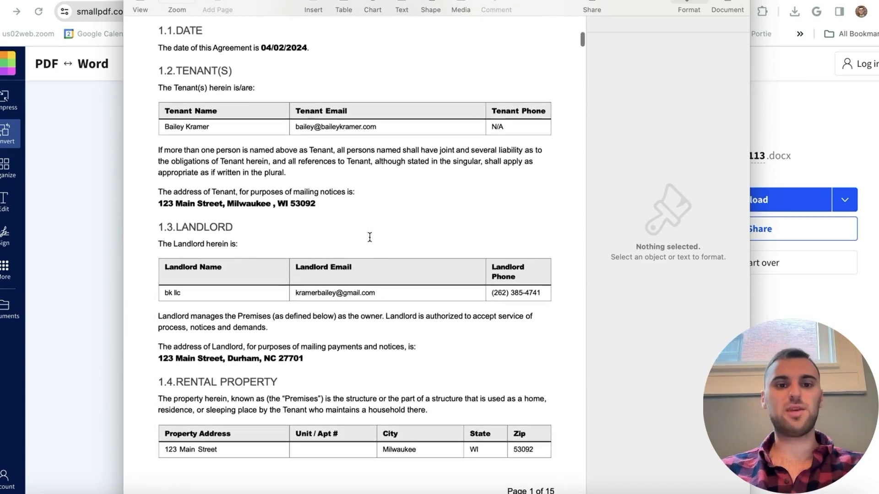
scroll(357, 212, "down", 5)
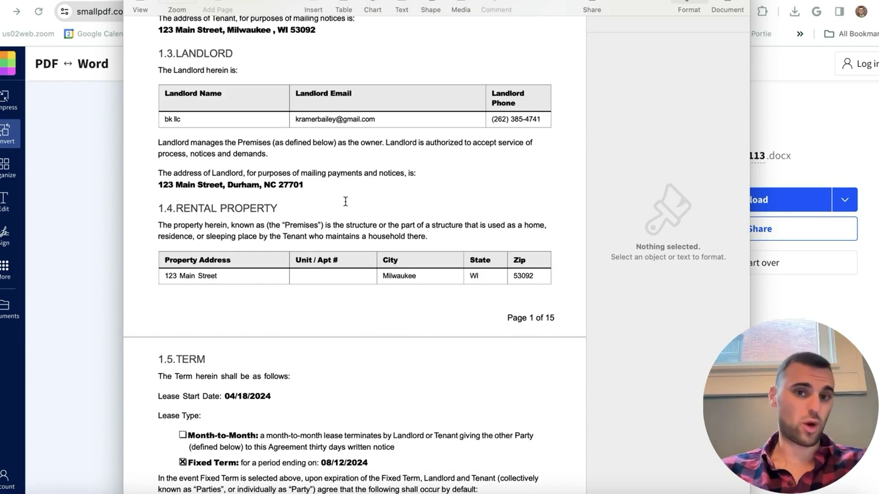
scroll(345, 203, "down", 5)
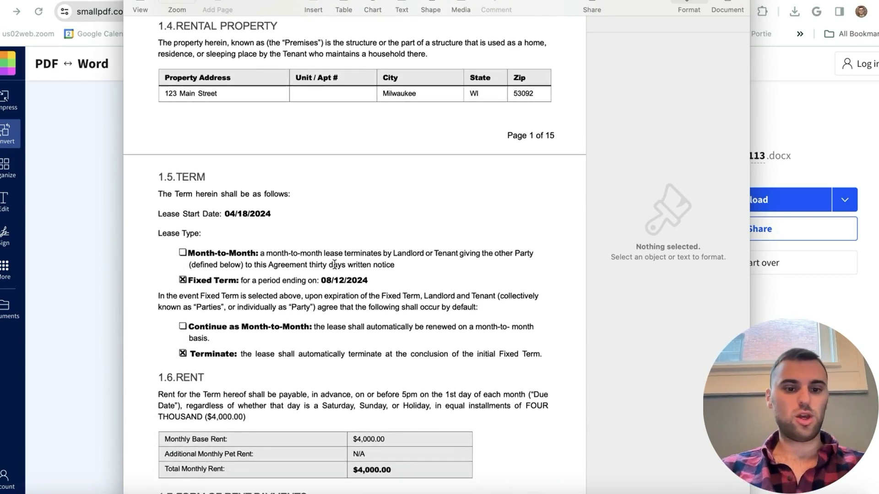
scroll(334, 265, "down", 8)
scroll(342, 316, "down", 10)
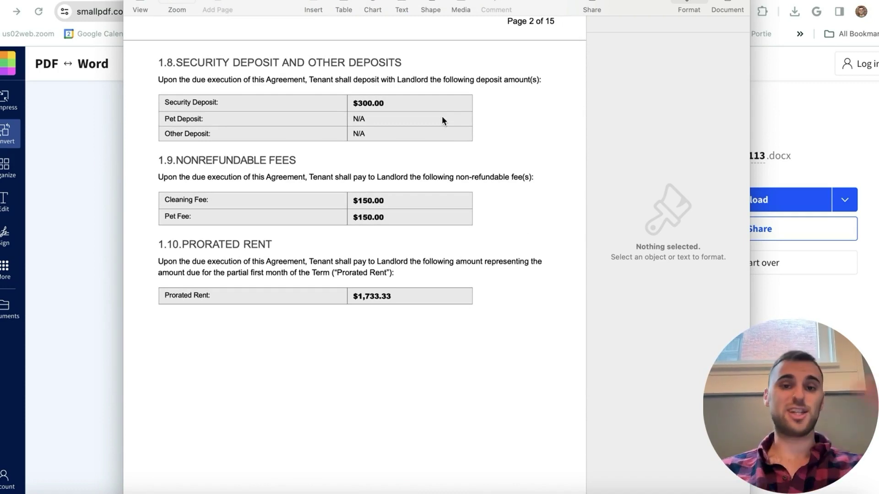
left_click(97, 118)
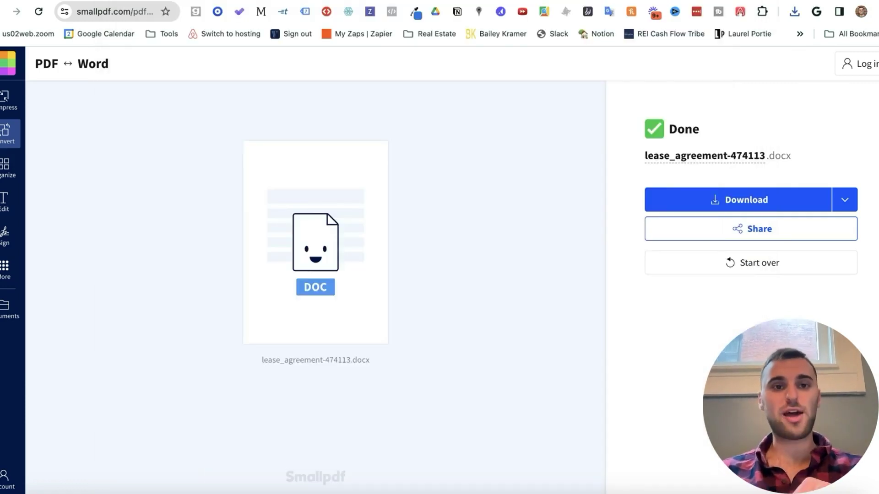
Step: Back in TurboTenant, request e-signatures on the lease and continue past final updates
left_click(94, 2)
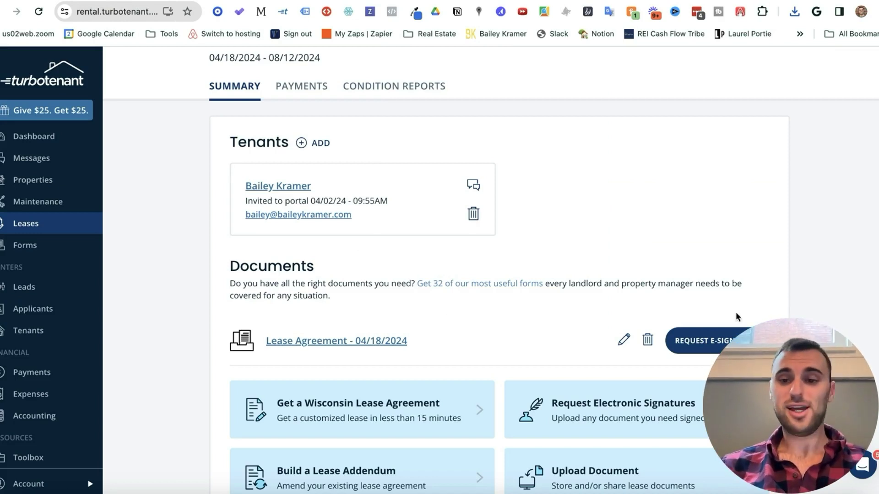
left_click(722, 347)
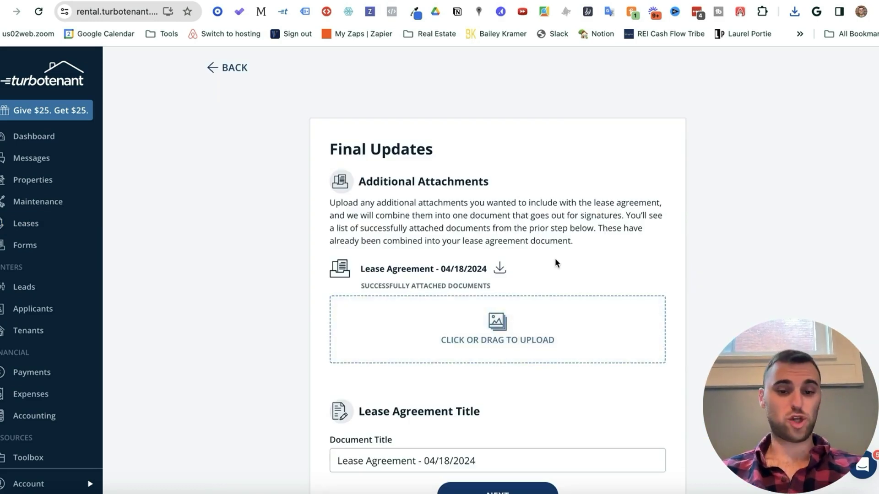
scroll(554, 258, "down", 3)
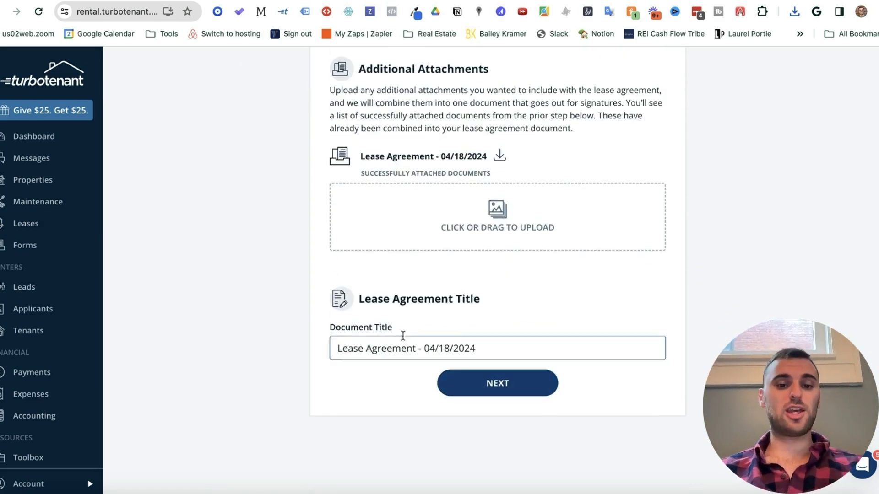
left_click(453, 373)
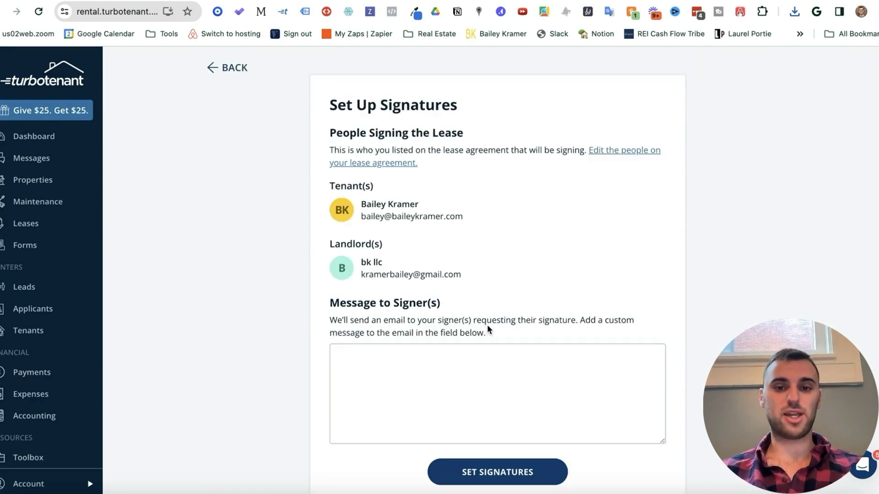
Step: Write the signer message 'Attached is the lease agreement.' with the spelling fixed, then continue to signatures
left_click(496, 475)
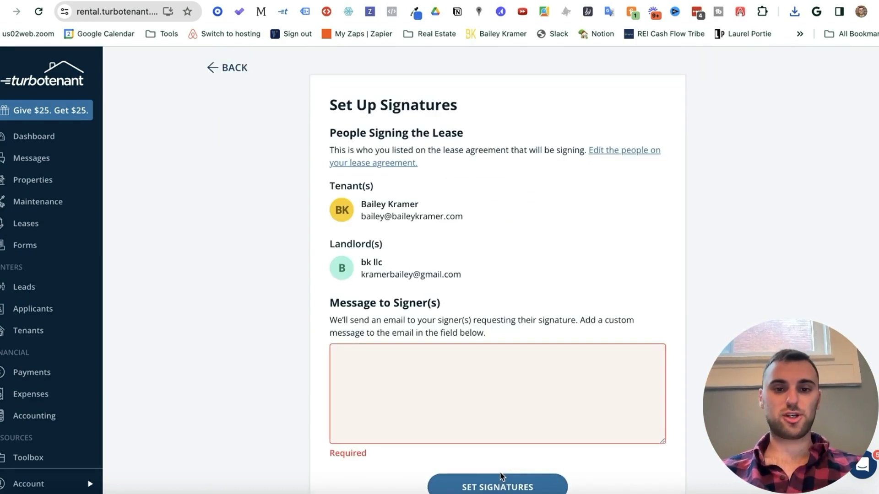
left_click(462, 378)
type("Attat")
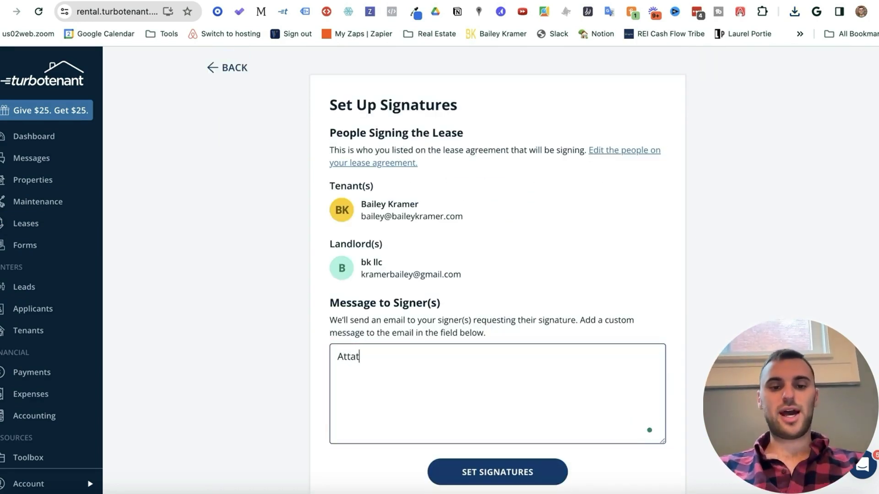
type("ched is the lease agreement.")
left_click(359, 373)
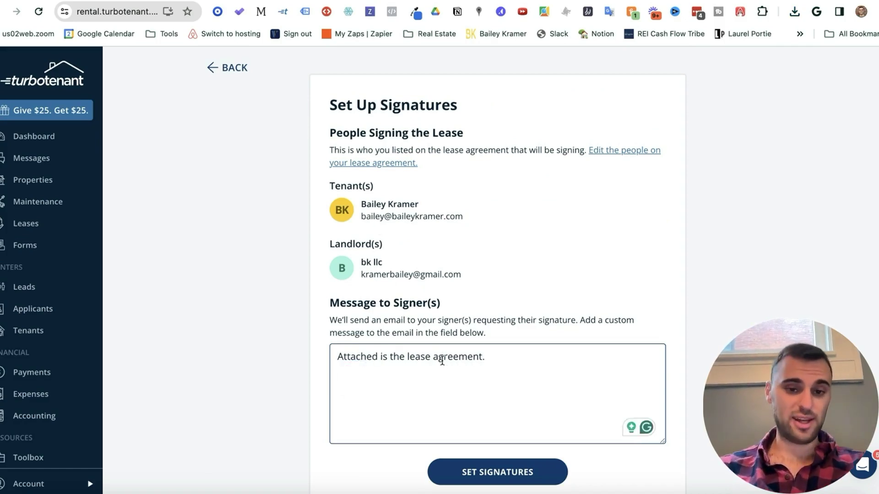
left_click(471, 468)
scroll(445, 239, "down", 20)
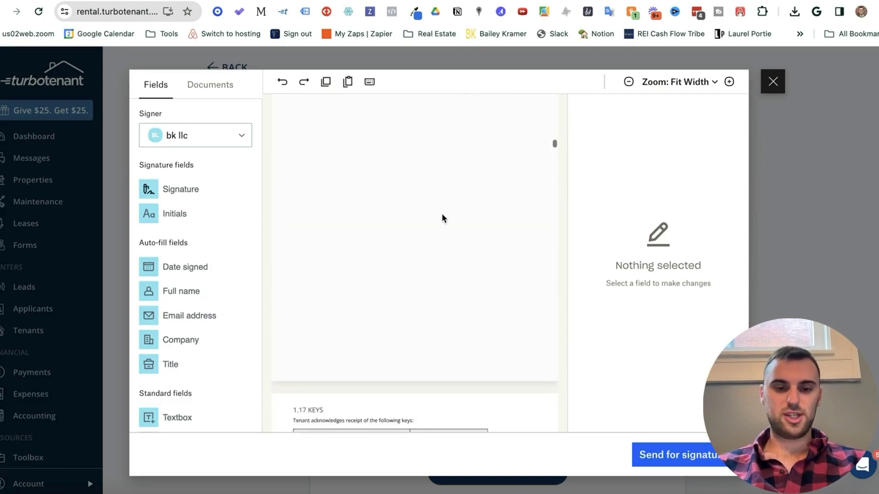
Step: Check the tenant and landlord signature and date fields on the Signatures and Lead-Based Paint pages, then send the lease
scroll(443, 219, "down", 20)
scroll(442, 219, "down", 20)
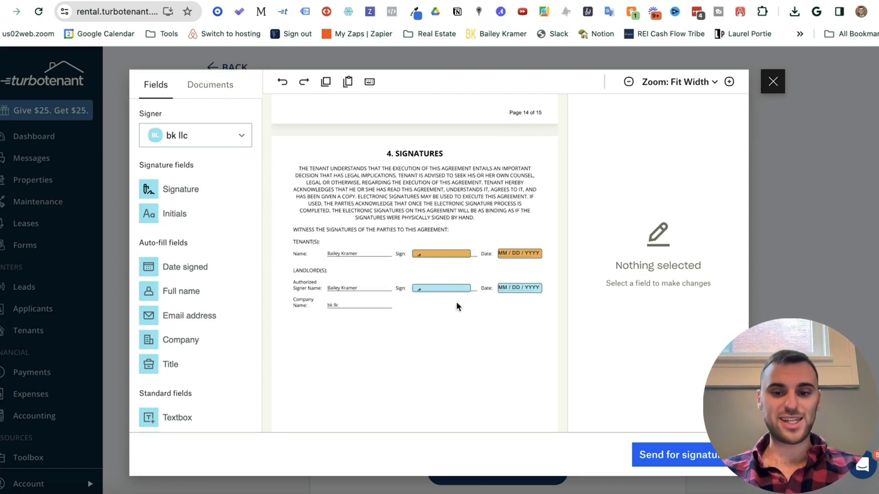
scroll(453, 325, "down", 2)
scroll(453, 325, "down", 6)
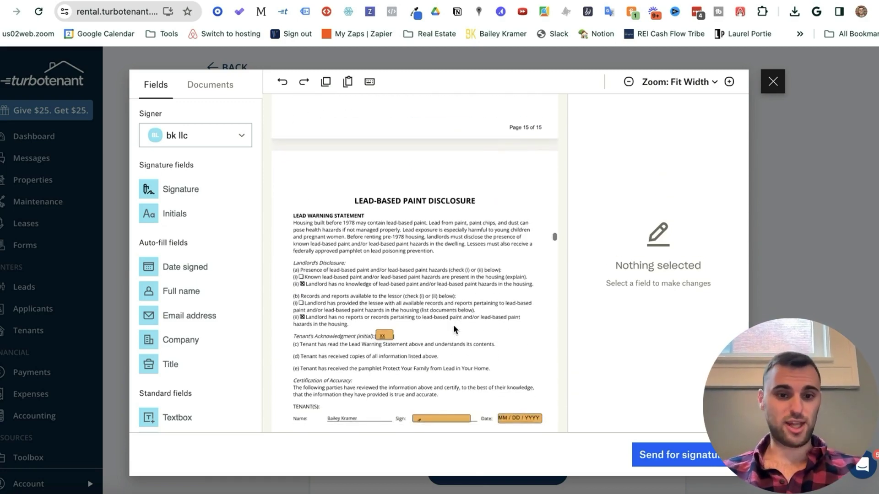
scroll(421, 334, "down", 3)
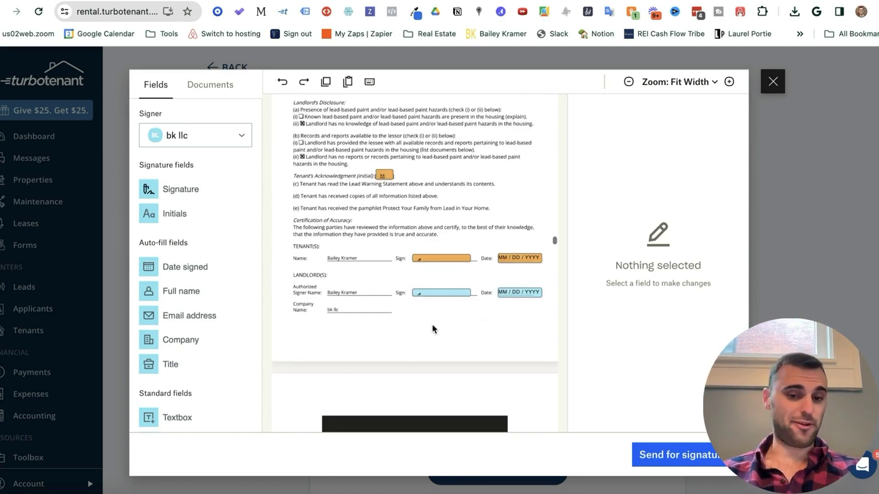
scroll(445, 305, "down", 4)
scroll(444, 302, "up", 12)
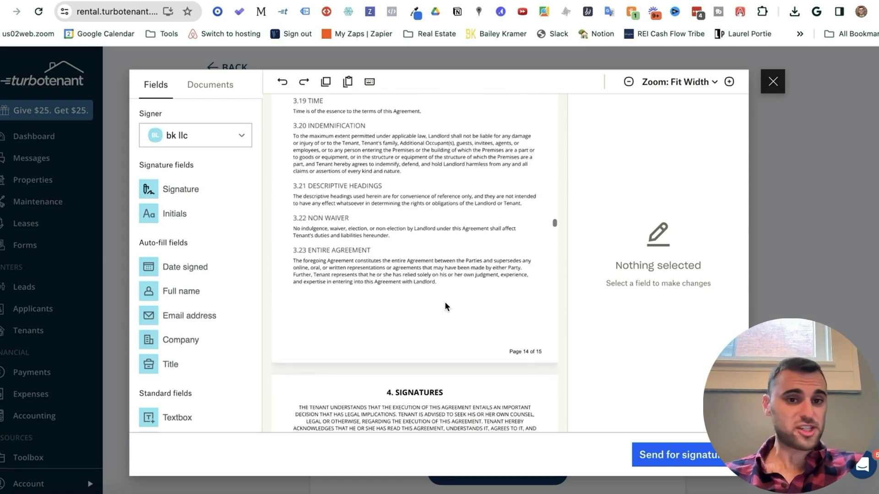
left_click(678, 452)
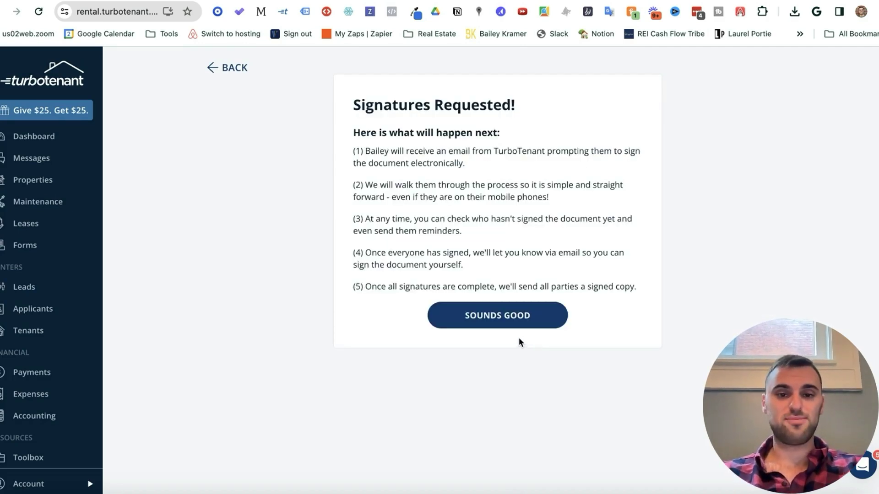
left_click_drag(385, 164, 518, 257)
left_click(529, 263)
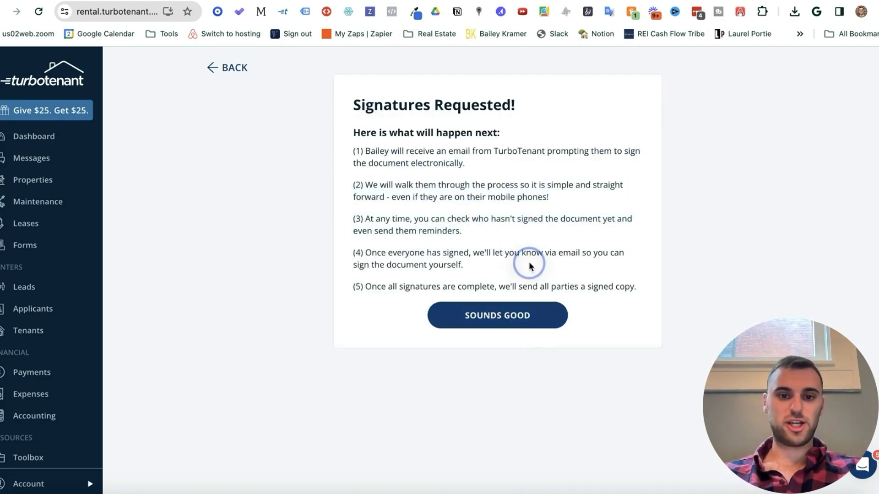